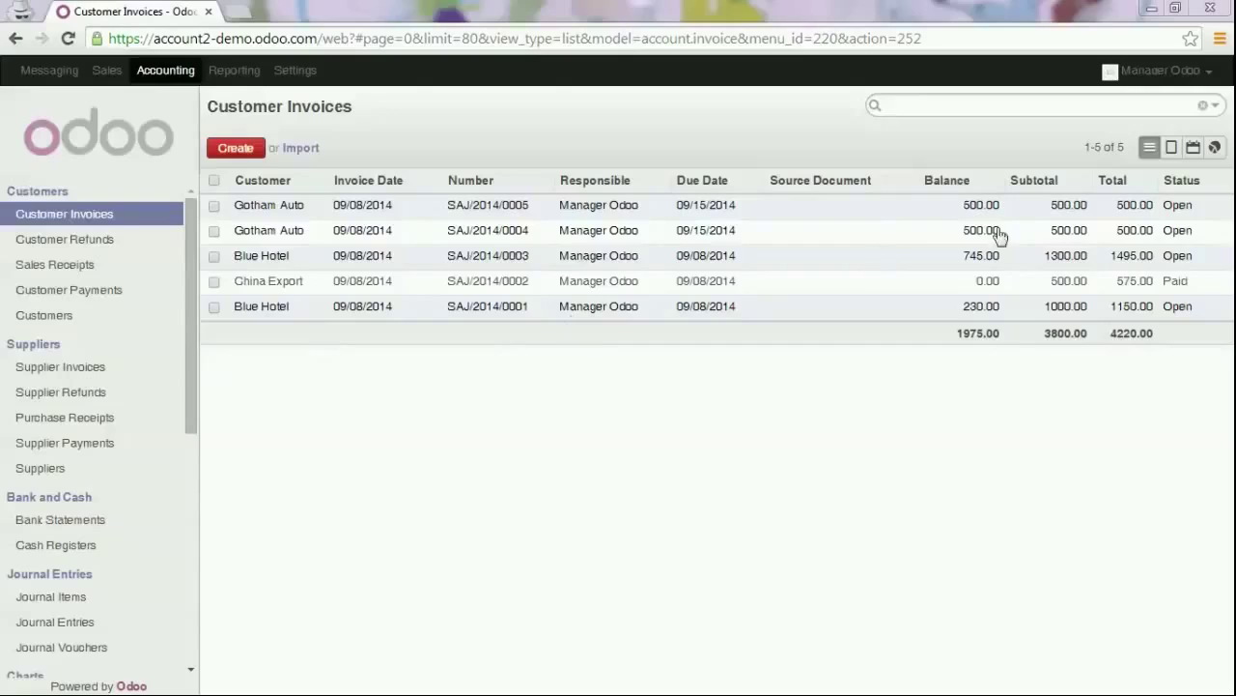
Step: Review customer invoice SAJ/2014/0005, then generate its printed PDF and examine the discount comment and payment term
{"action": "left_click", "coordinate": [566, 205]}
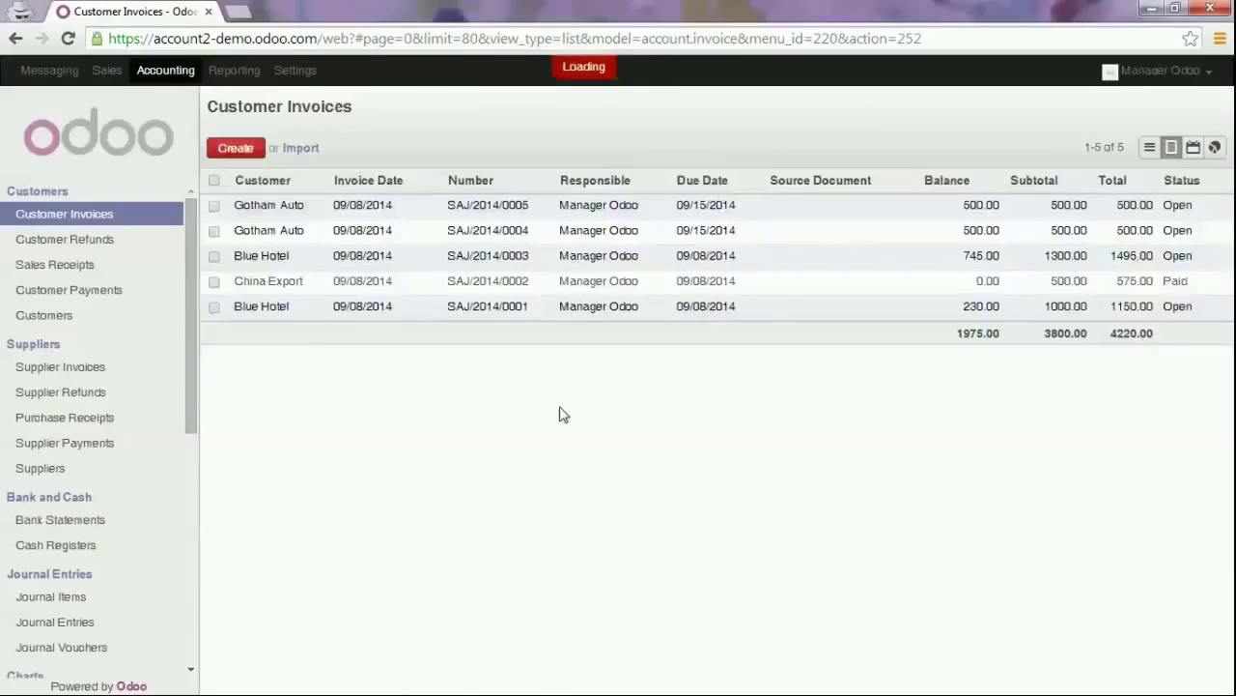
{"action": "scroll", "coordinate": [526, 418], "scroll_direction": "down", "scroll_amount": 3}
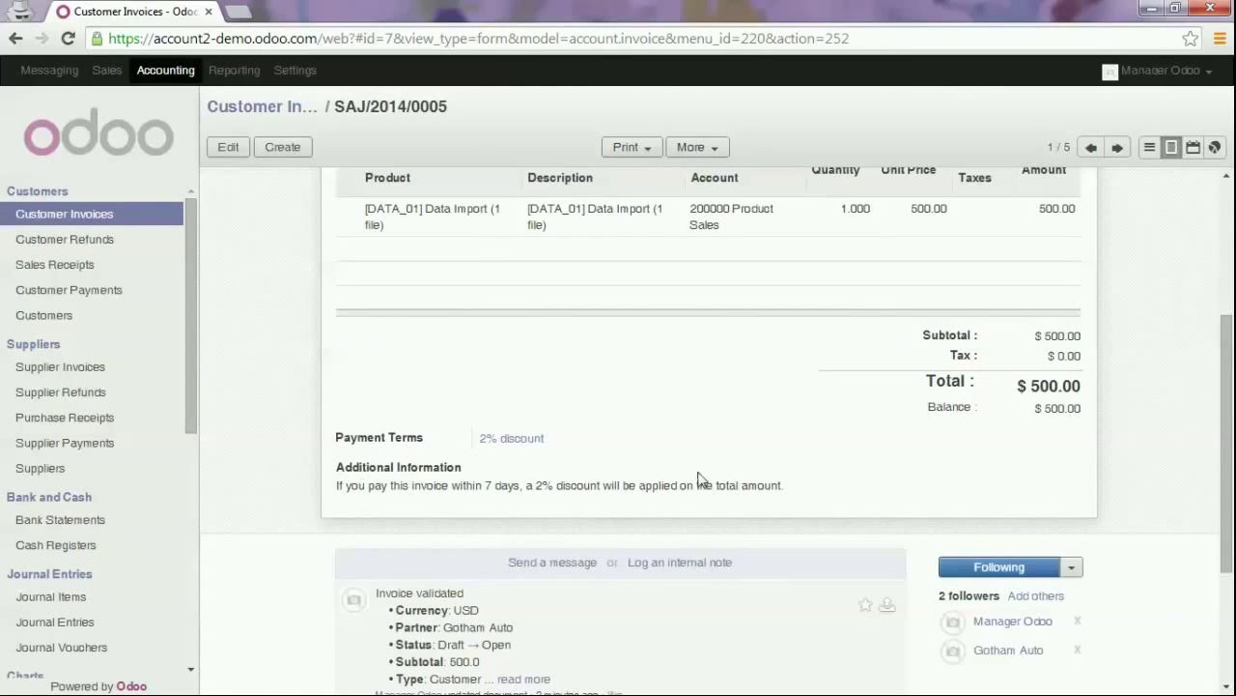
{"action": "scroll", "coordinate": [697, 477], "scroll_direction": "up", "scroll_amount": 3}
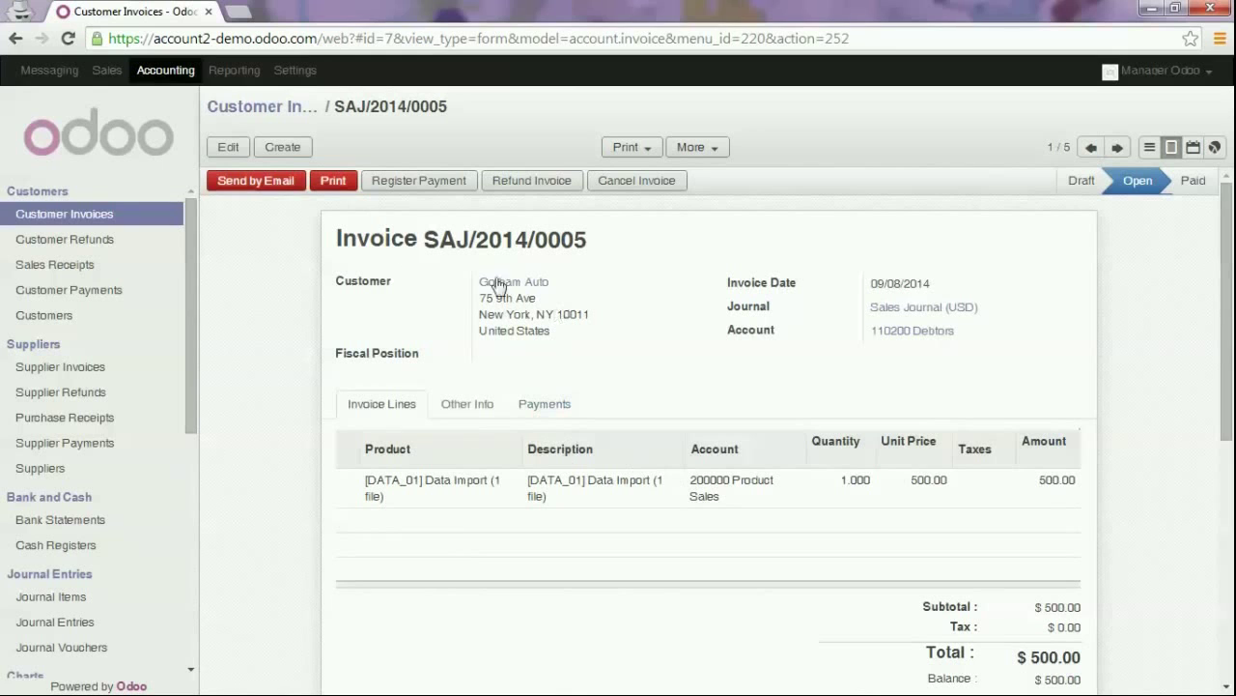
{"action": "left_click", "coordinate": [333, 182]}
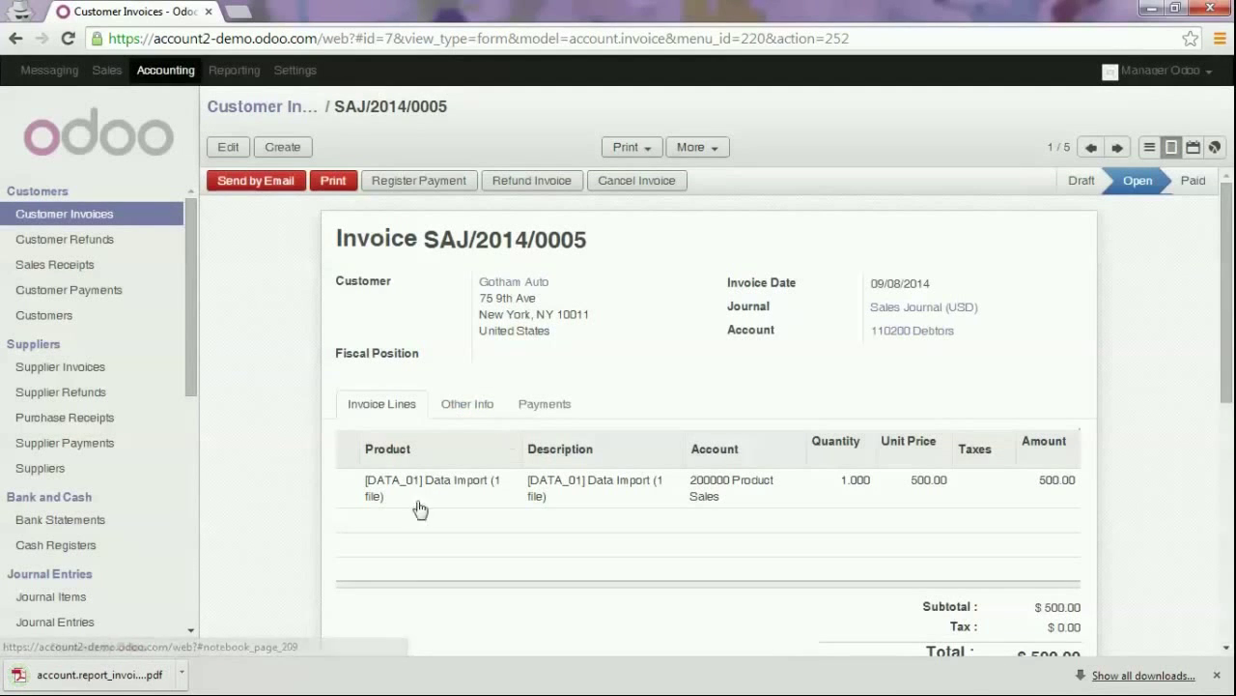
{"action": "left_click", "coordinate": [39, 675]}
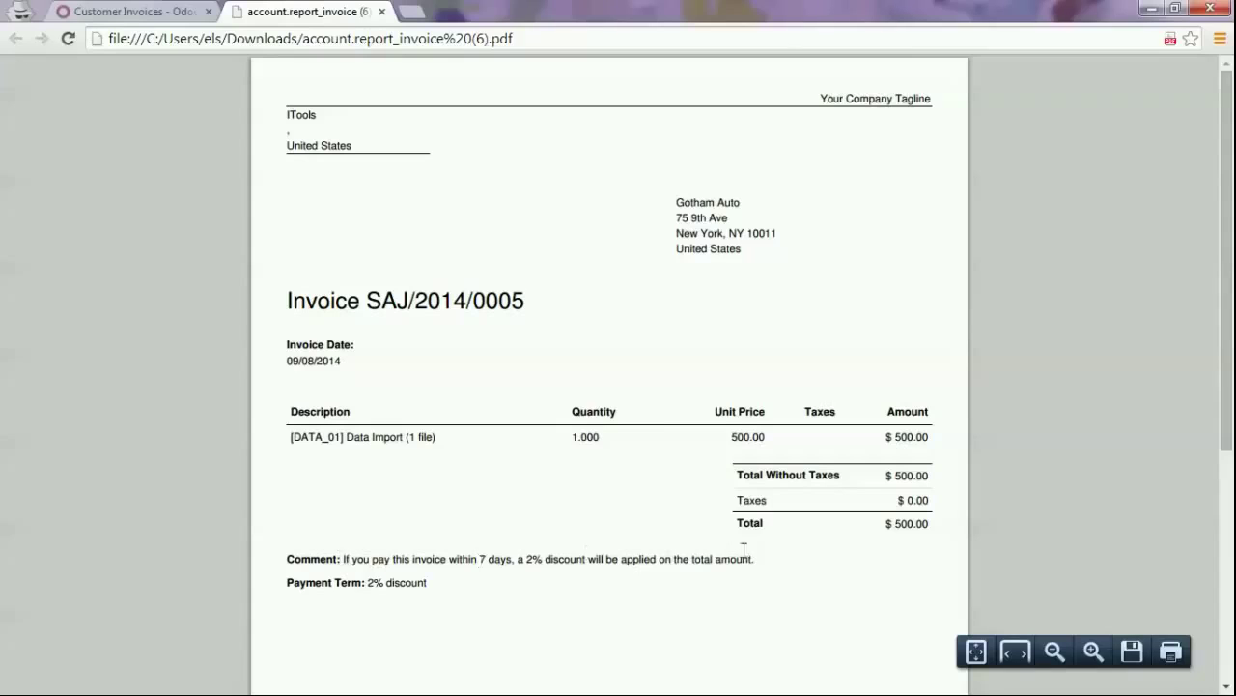
{"action": "left_click", "coordinate": [382, 11]}
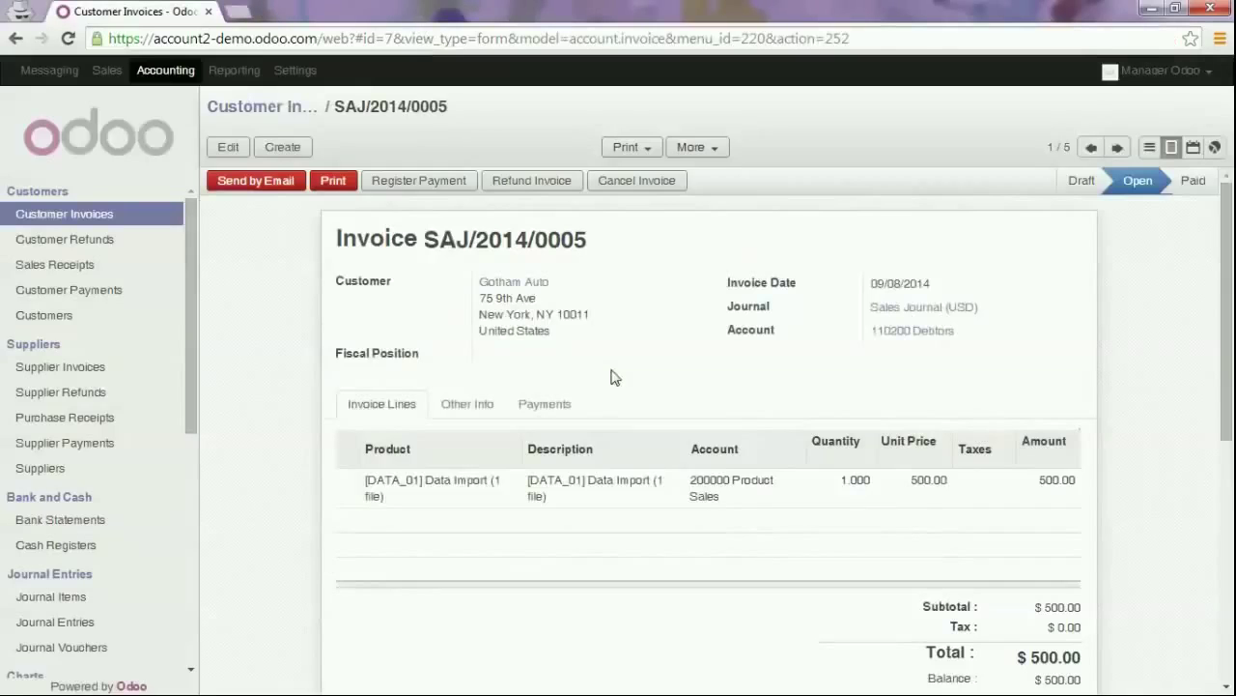
Step: Create a new bank statement and add a transaction line with the communication "Discount"
{"action": "left_click", "coordinate": [67, 525]}
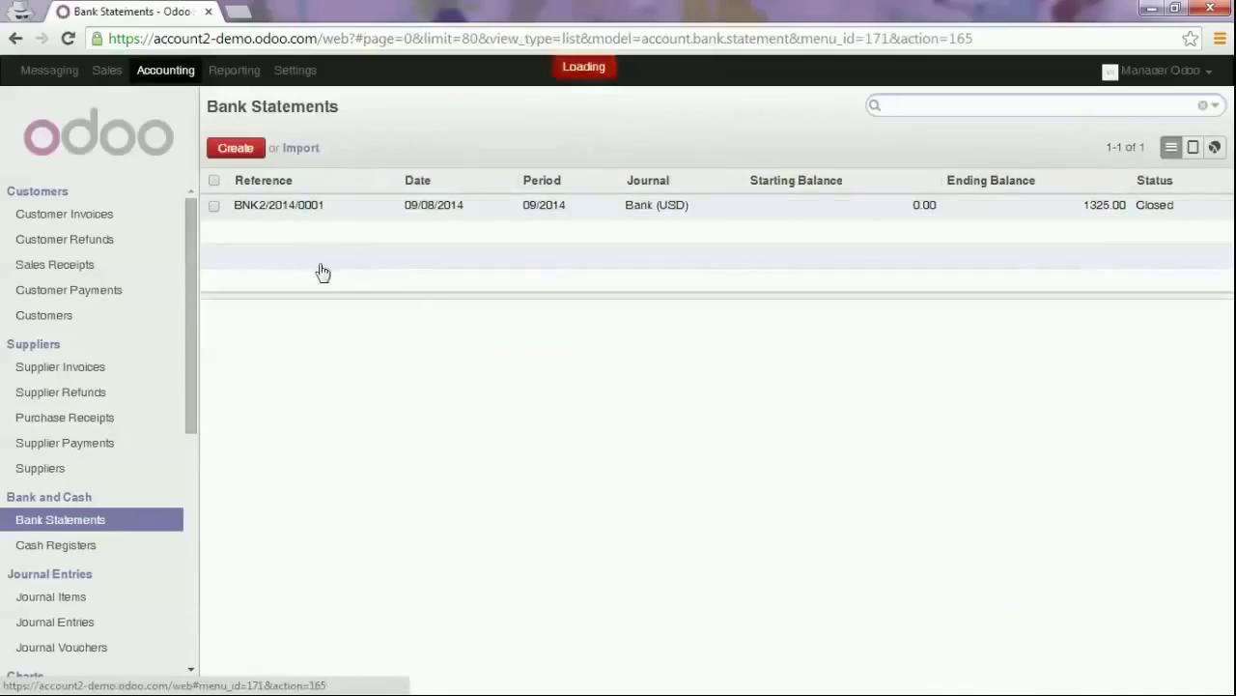
{"action": "left_click", "coordinate": [236, 148]}
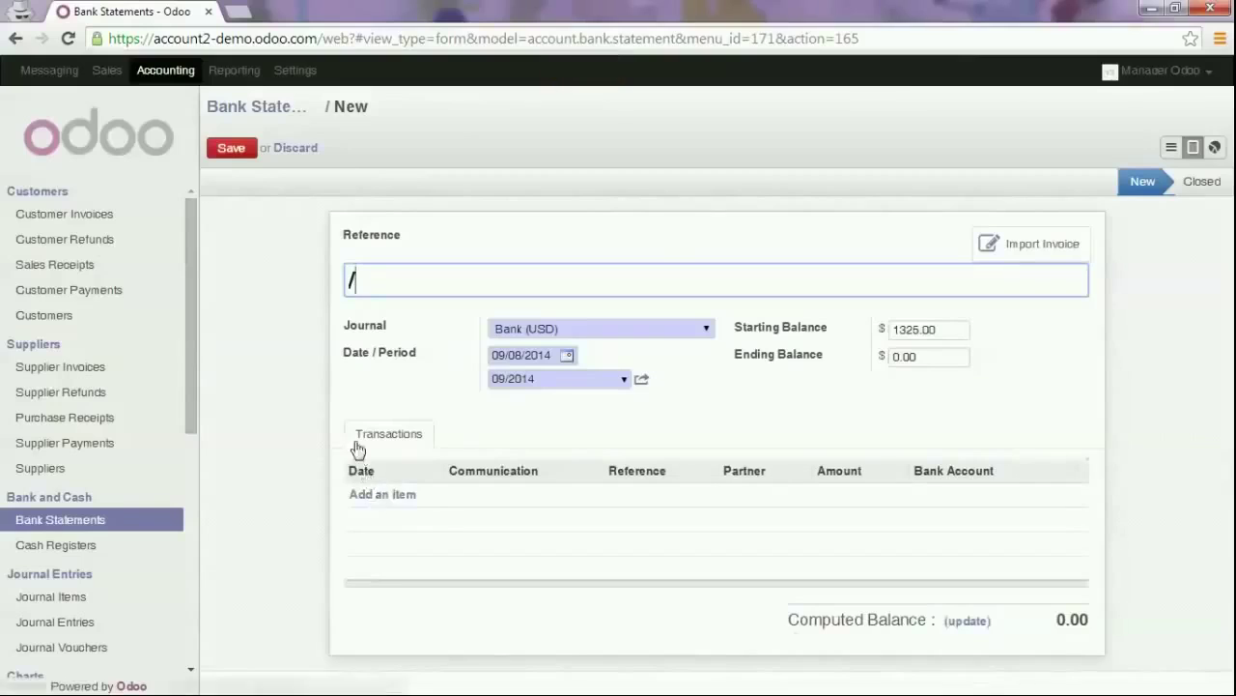
{"action": "left_click", "coordinate": [398, 497]}
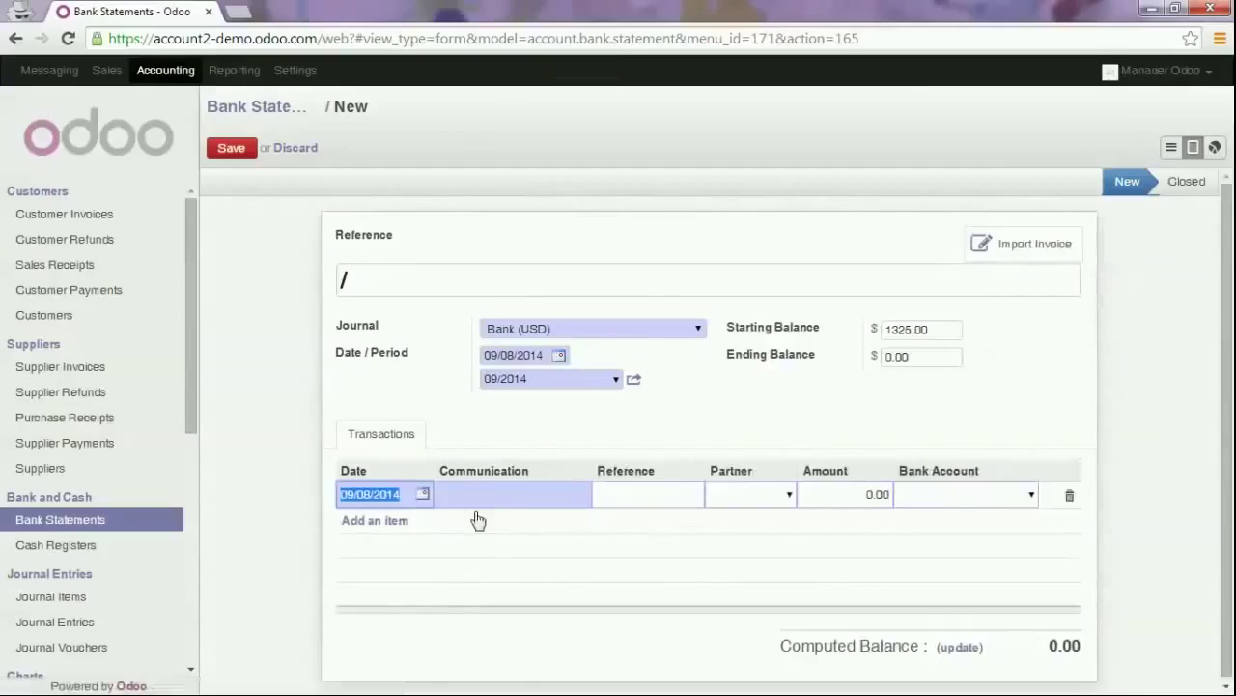
{"action": "left_click", "coordinate": [496, 493]}
{"action": "type", "text": "Discount"}
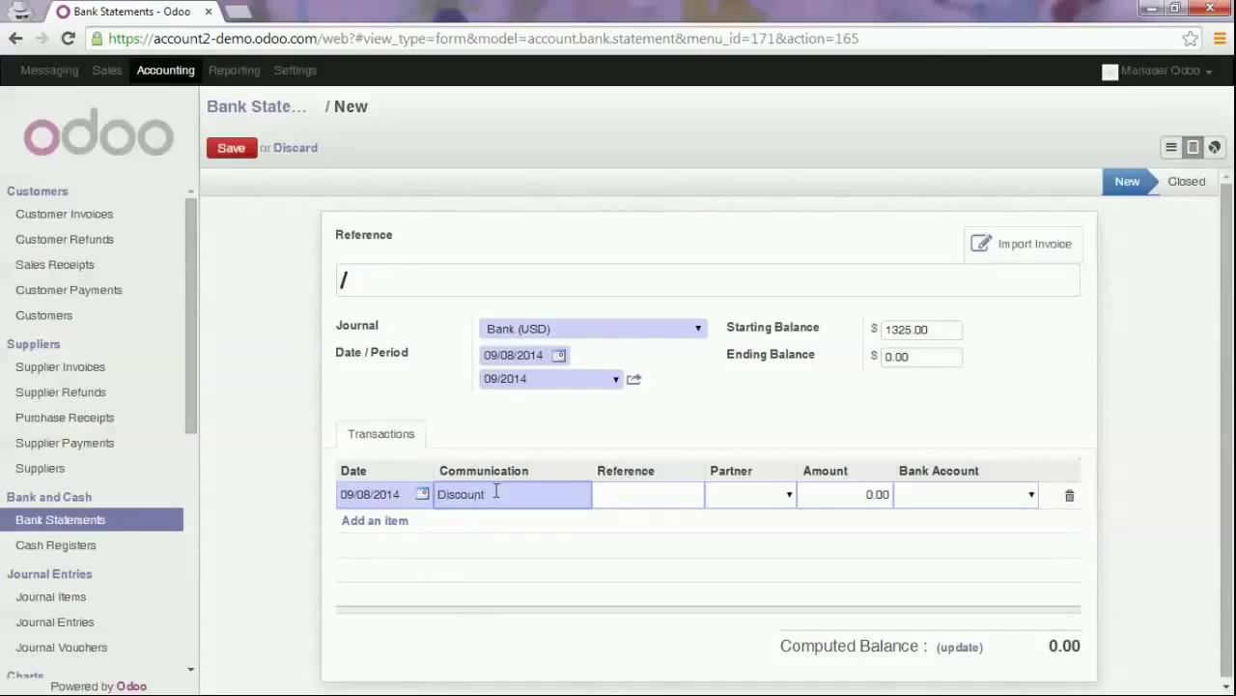
{"action": "key", "text": "Tab"}
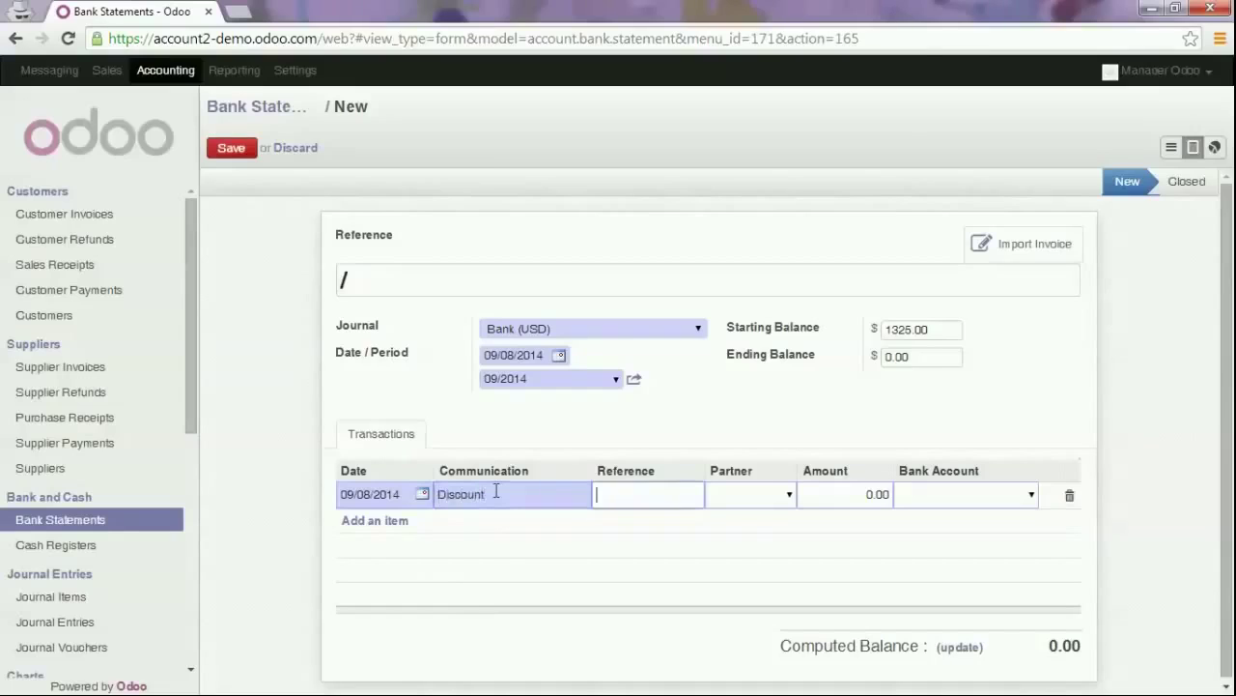
Step: Set the transaction's partner to Gotham Auto and its amount to 490
{"action": "type", "text": "g"}
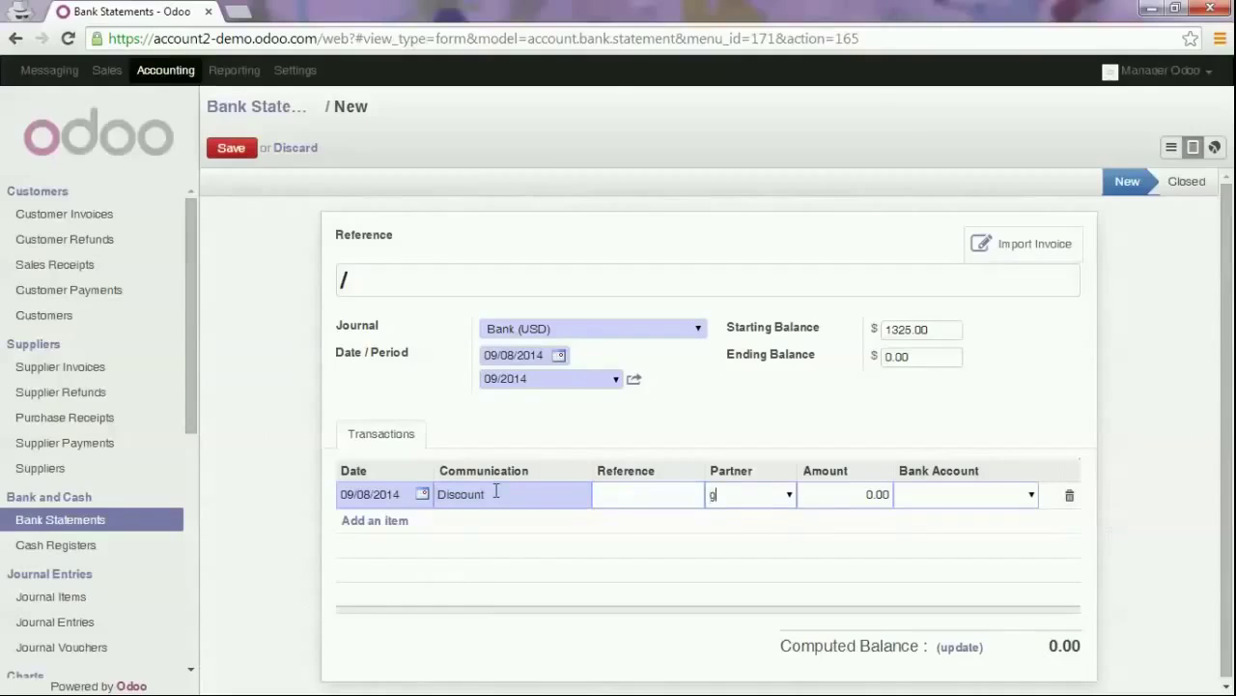
{"action": "type", "text": "ot"}
{"action": "key", "text": "Down"}
{"action": "key", "text": "Return"}
{"action": "key", "text": "Tab"}
{"action": "type", "text": "49"}
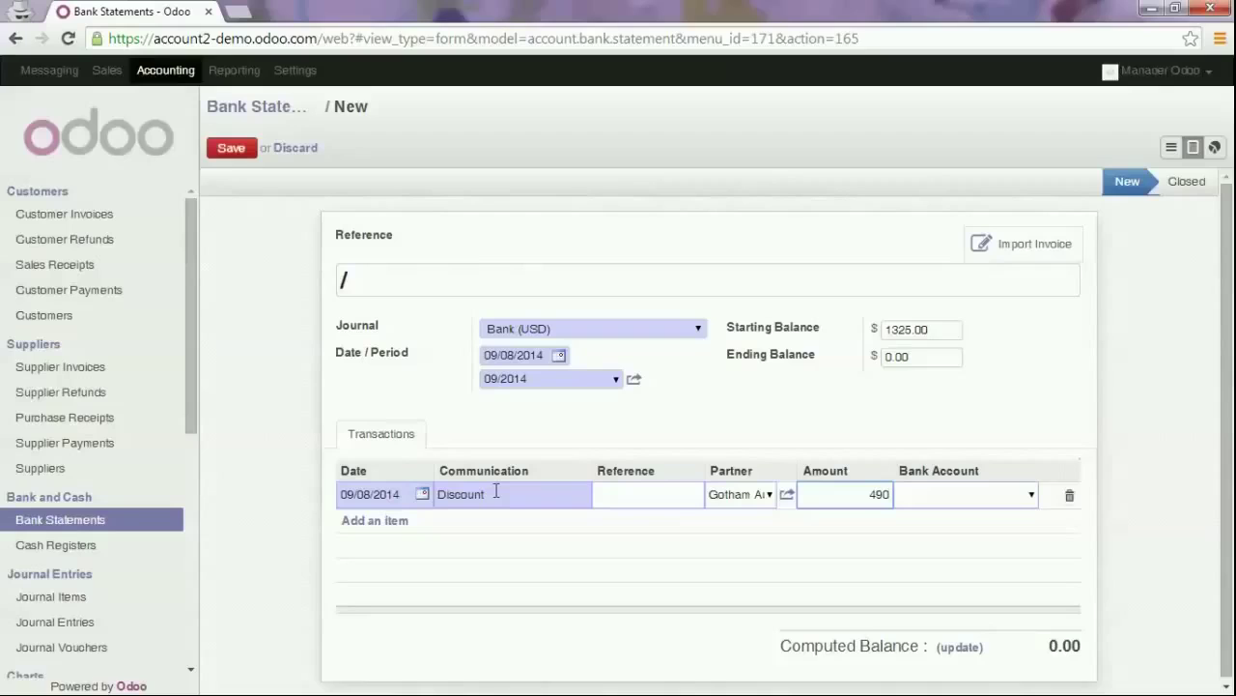
{"action": "key", "text": "Tab"}
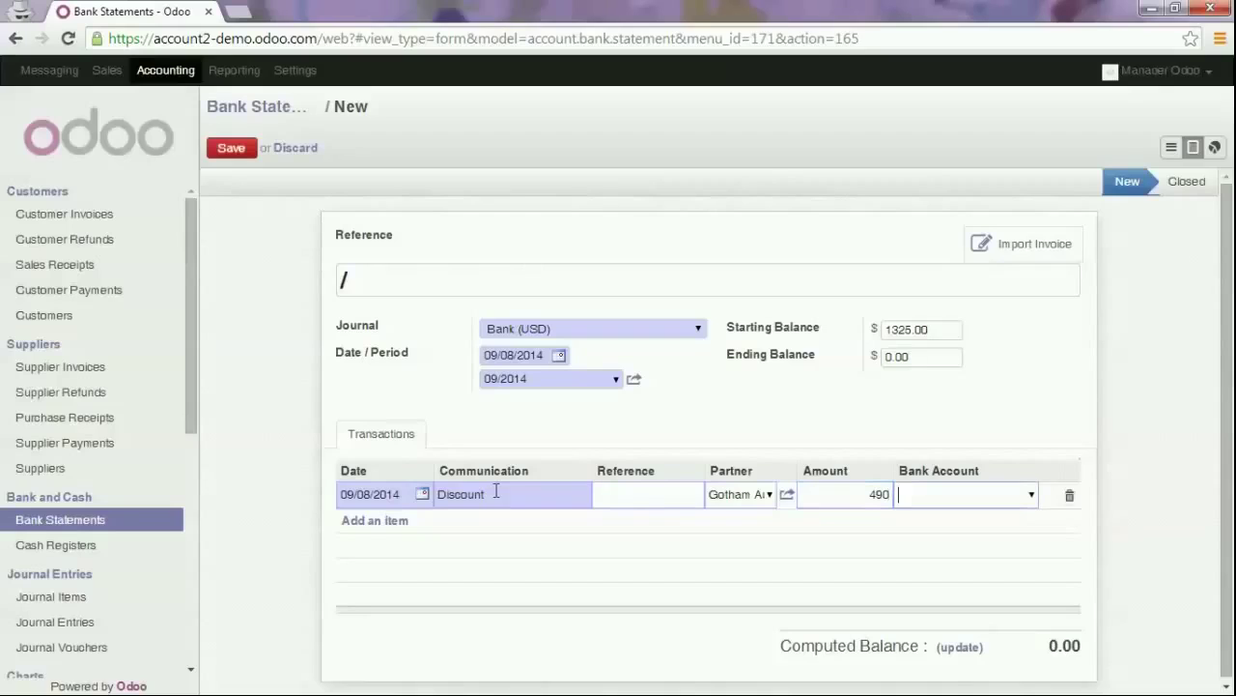
Step: Save the bank statement and, in its reconciliation, match the Gotham Auto payment with invoice SAJ/2014/0005
{"action": "left_click", "coordinate": [234, 151]}
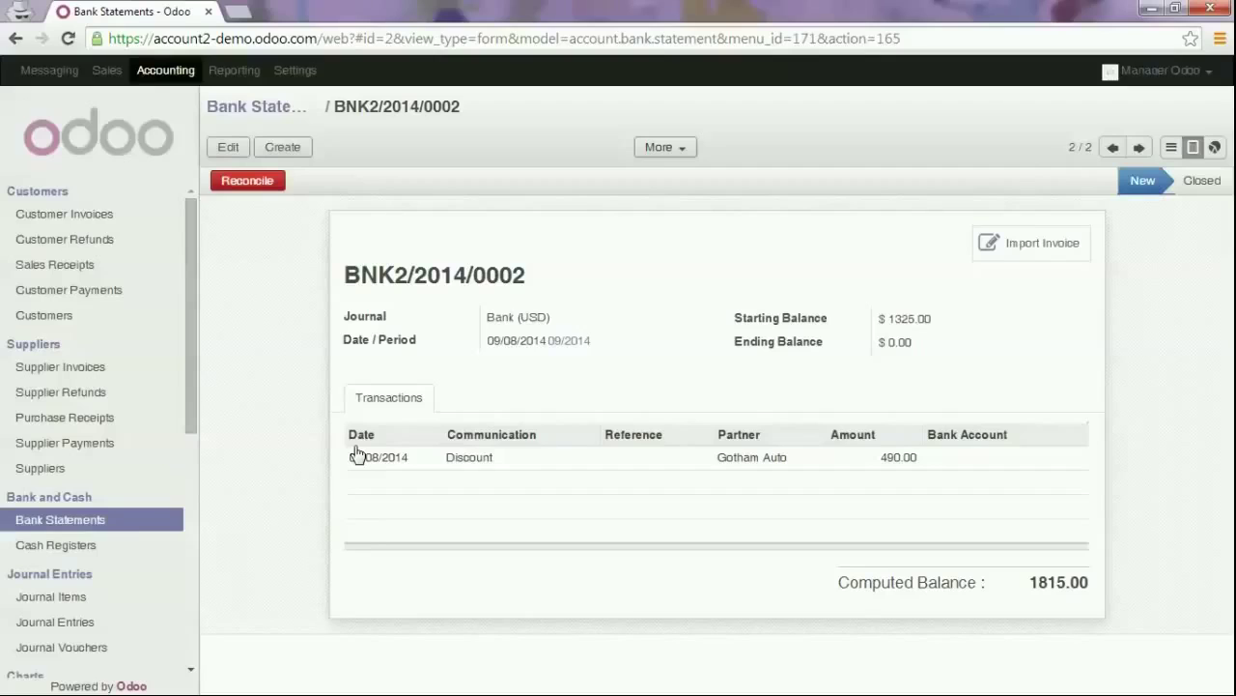
{"action": "left_click", "coordinate": [246, 183]}
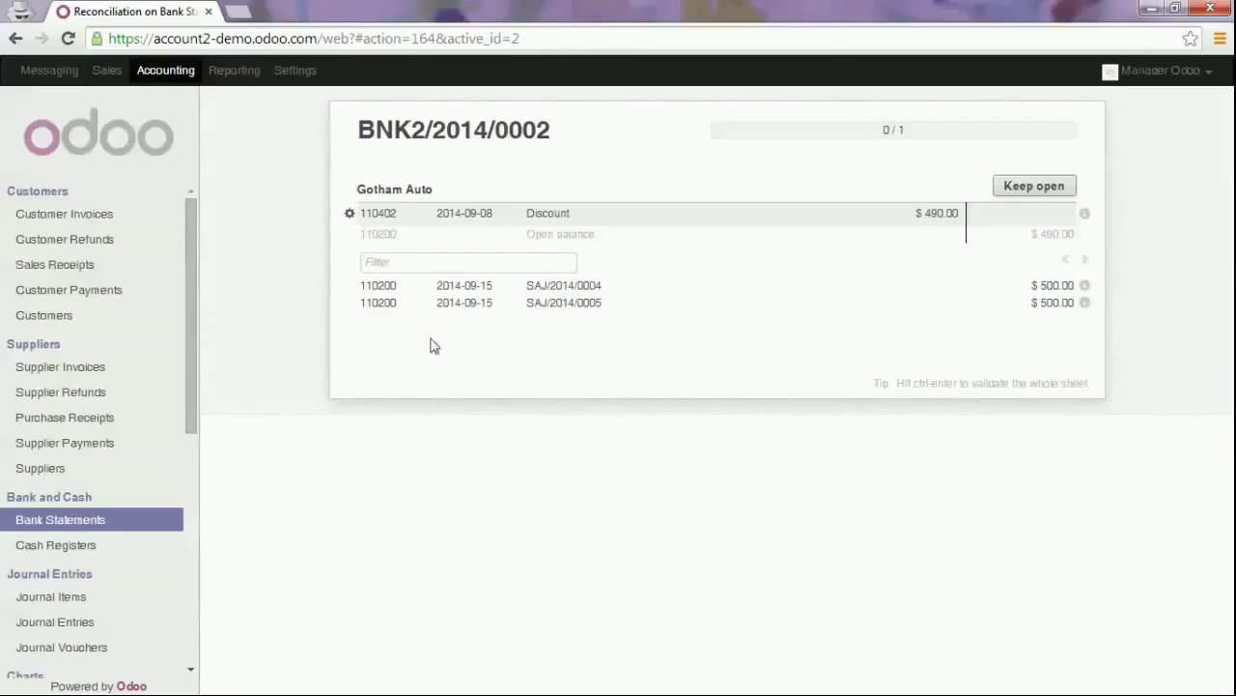
{"action": "left_click", "coordinate": [348, 305]}
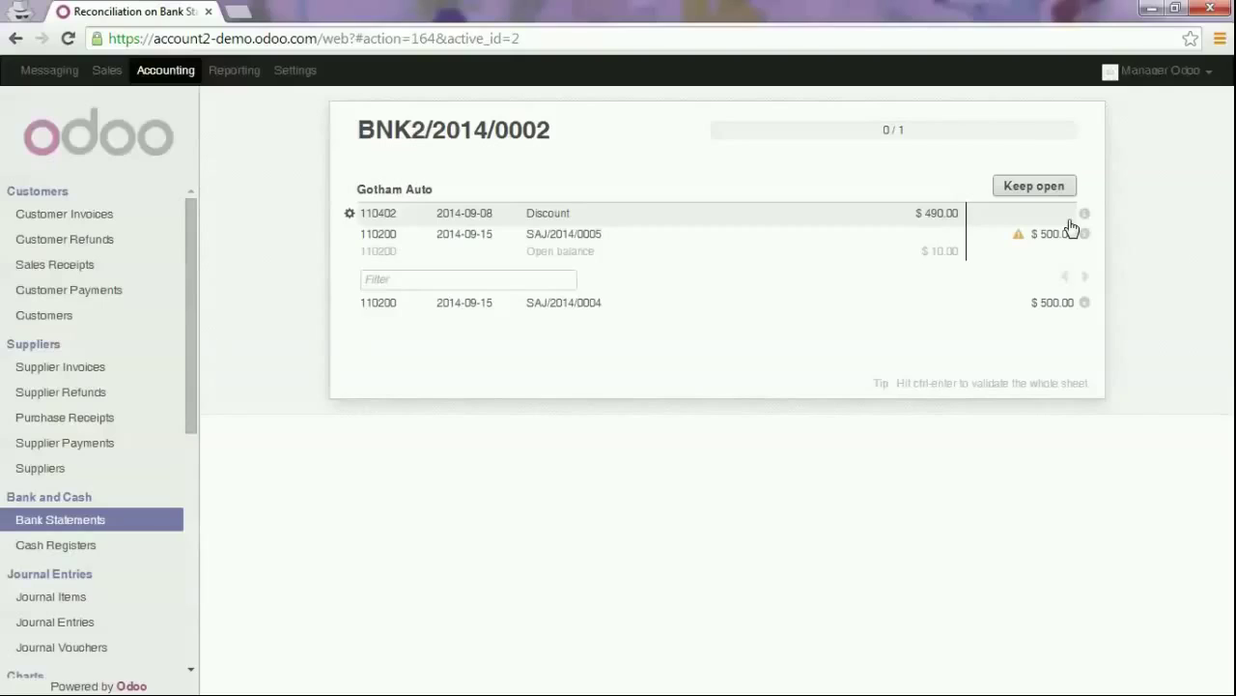
Step: Write off the open balance to account 220000 Expenses with the label "2% discount" and validate the reconciliation
{"action": "left_click", "coordinate": [350, 253]}
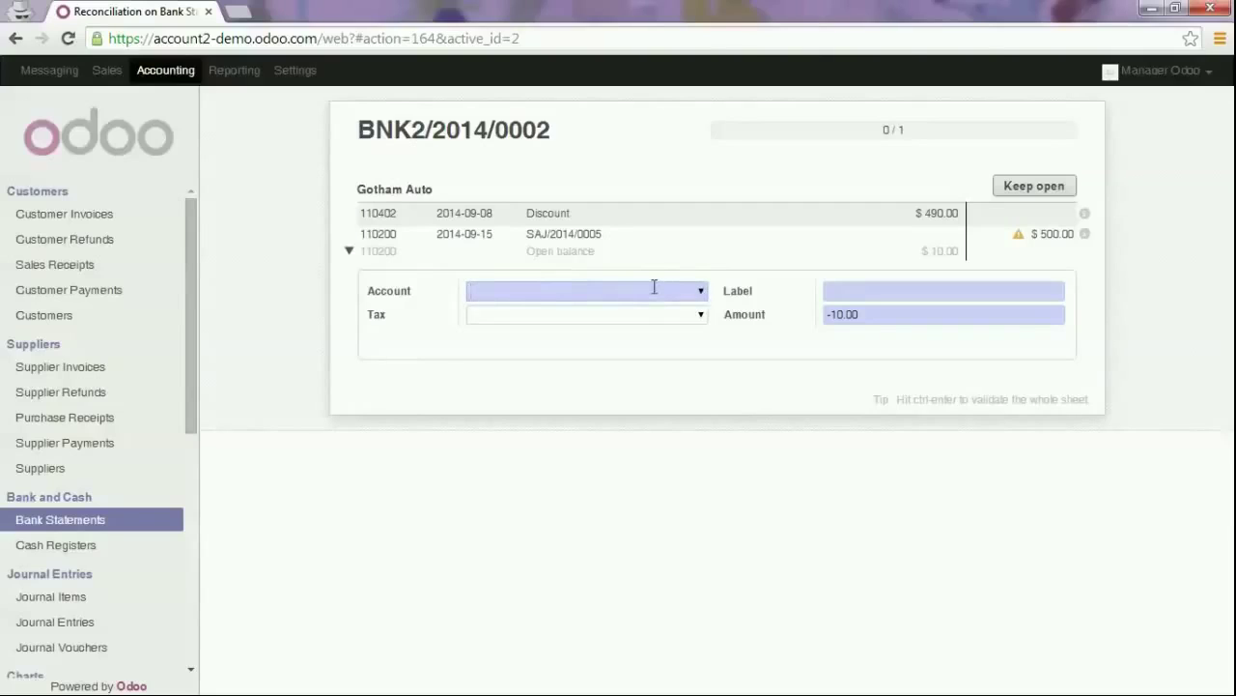
{"action": "type", "text": "22000"}
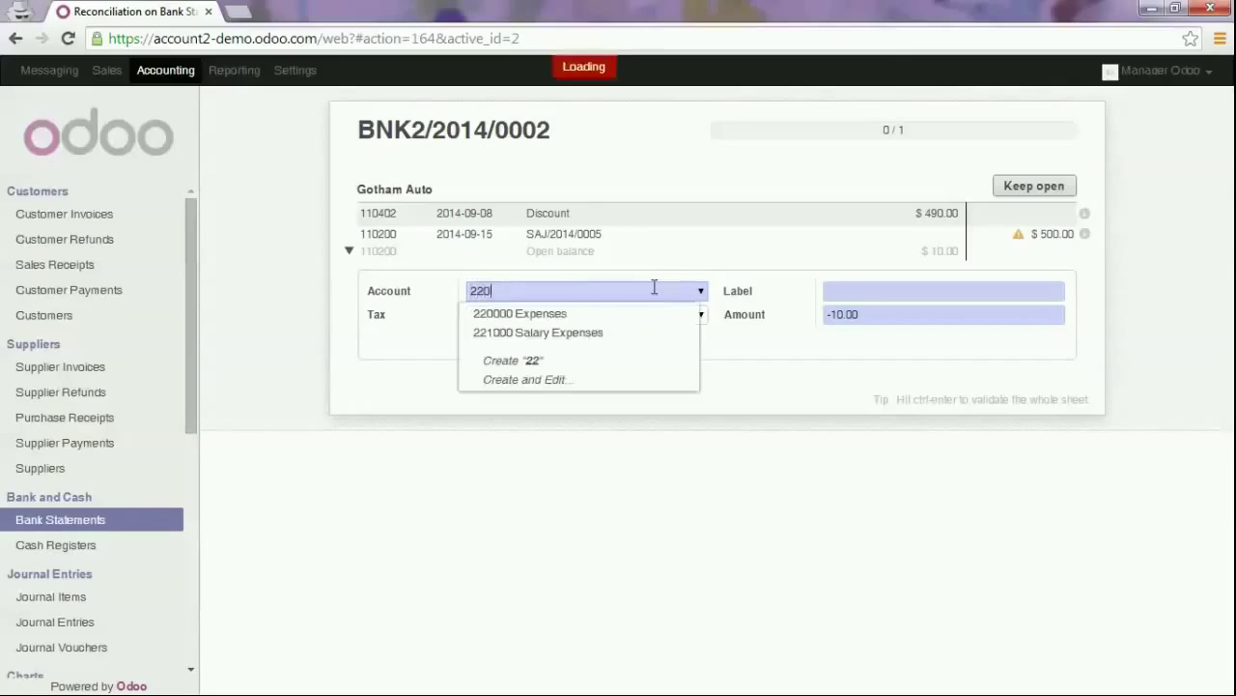
{"action": "key", "text": "Down"}
{"action": "key", "text": "Return"}
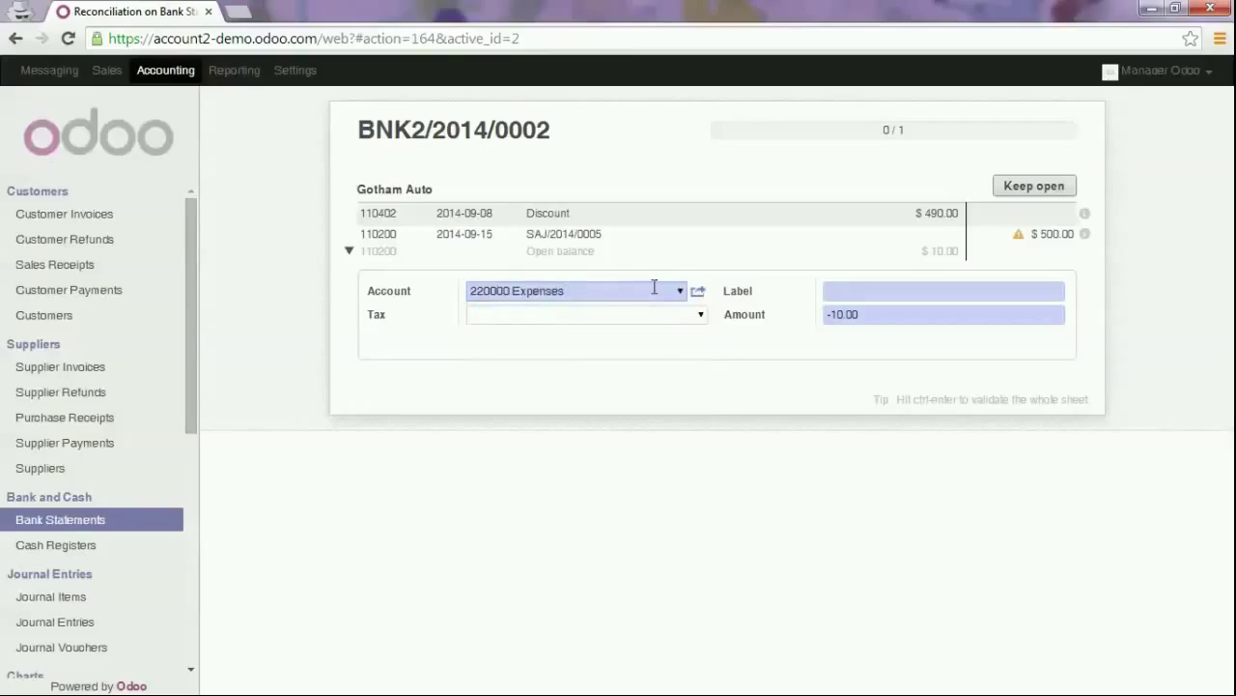
{"action": "key", "text": "Tab"}
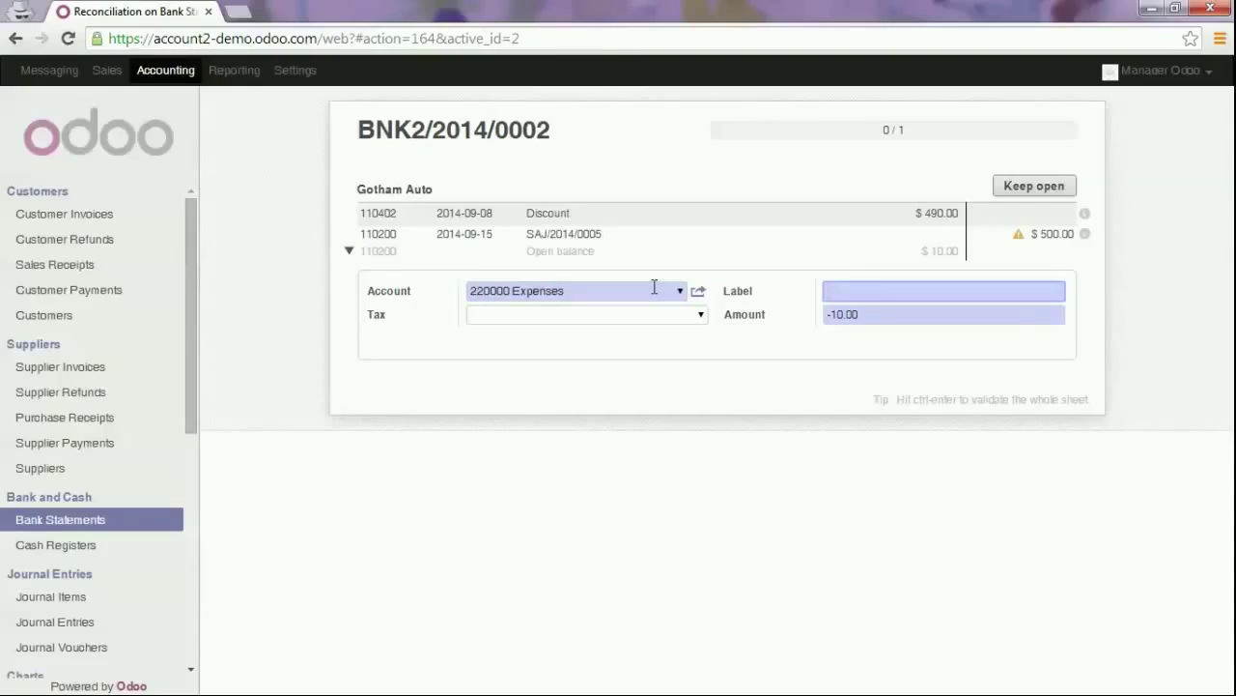
{"action": "type", "text": "2%"}
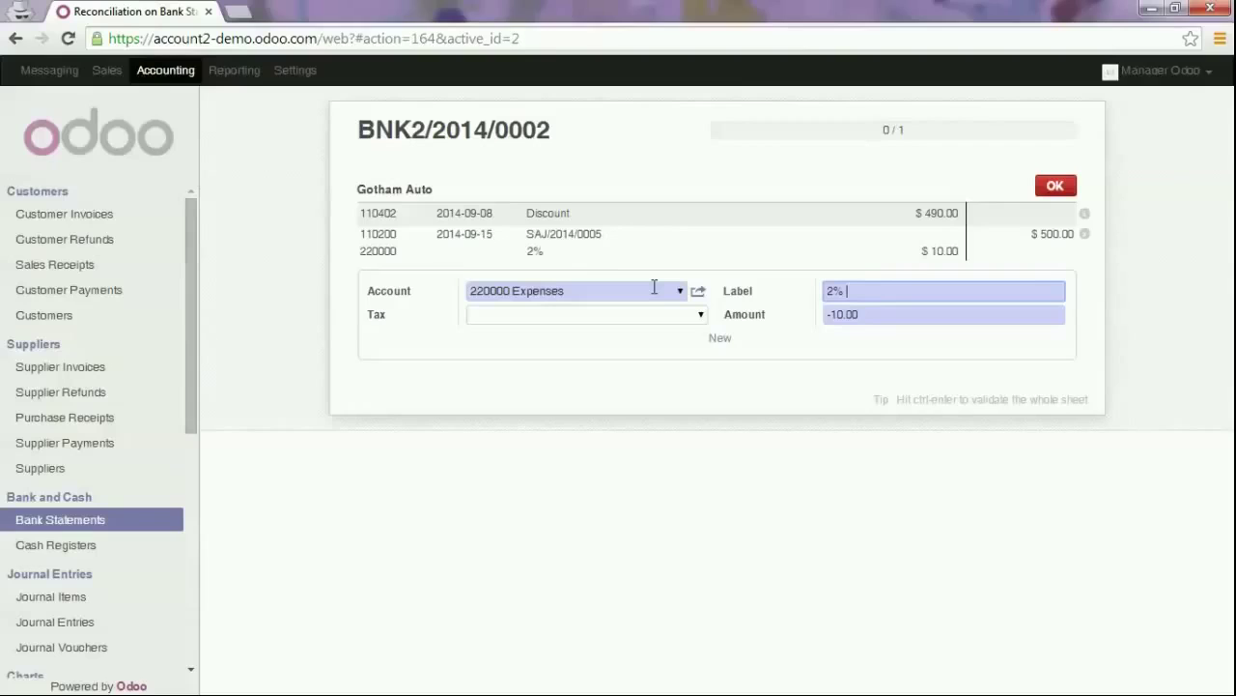
{"action": "type", "text": " discount"}
{"action": "key", "text": "Tab"}
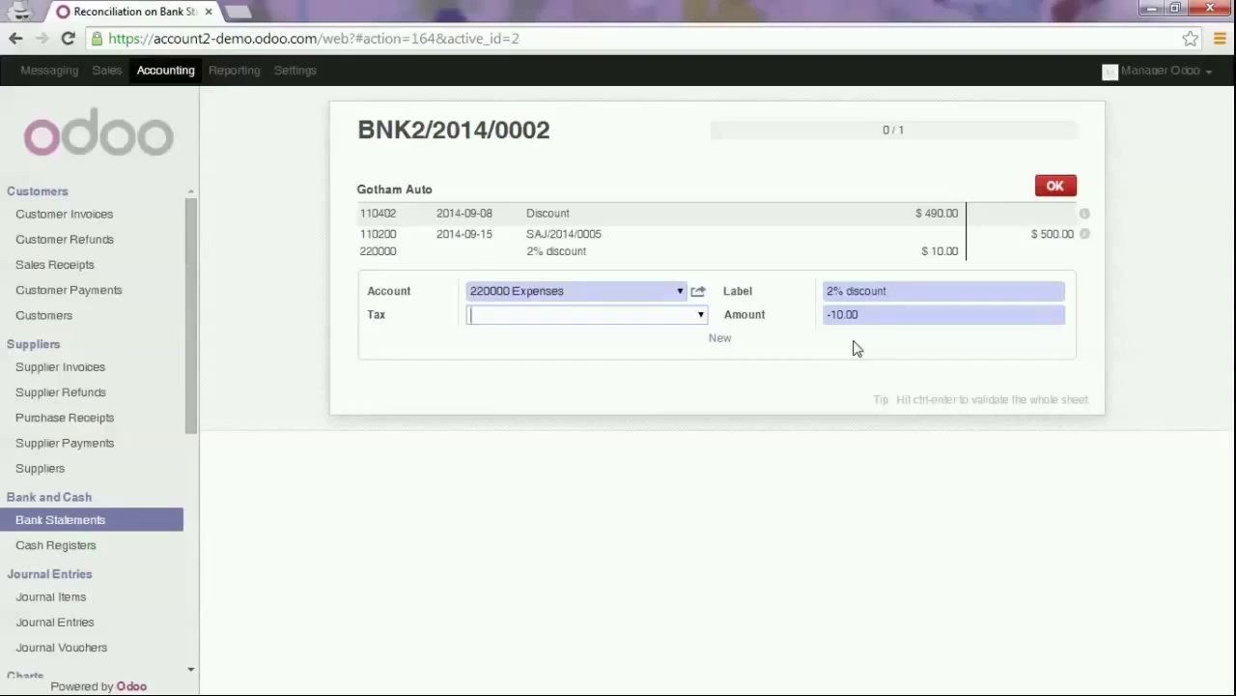
{"action": "left_click", "coordinate": [1054, 186]}
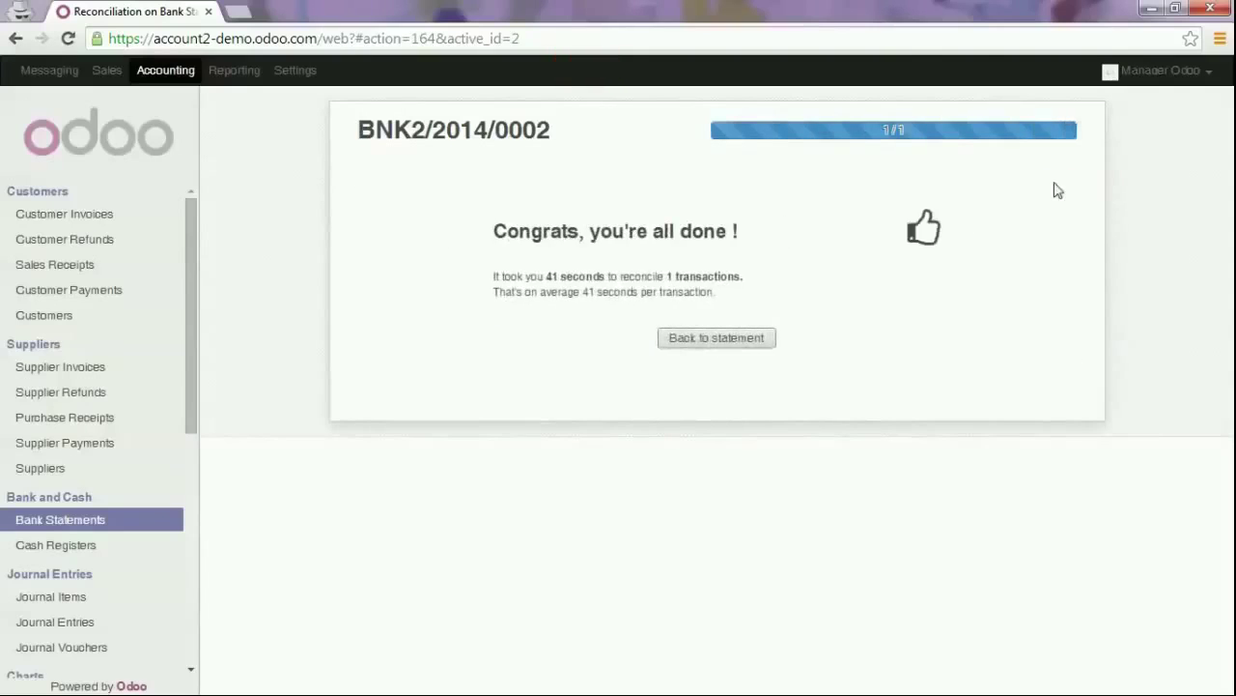
Step: Return to the bank statement and examine the journal items generated by its reconciliation
{"action": "left_click", "coordinate": [695, 340]}
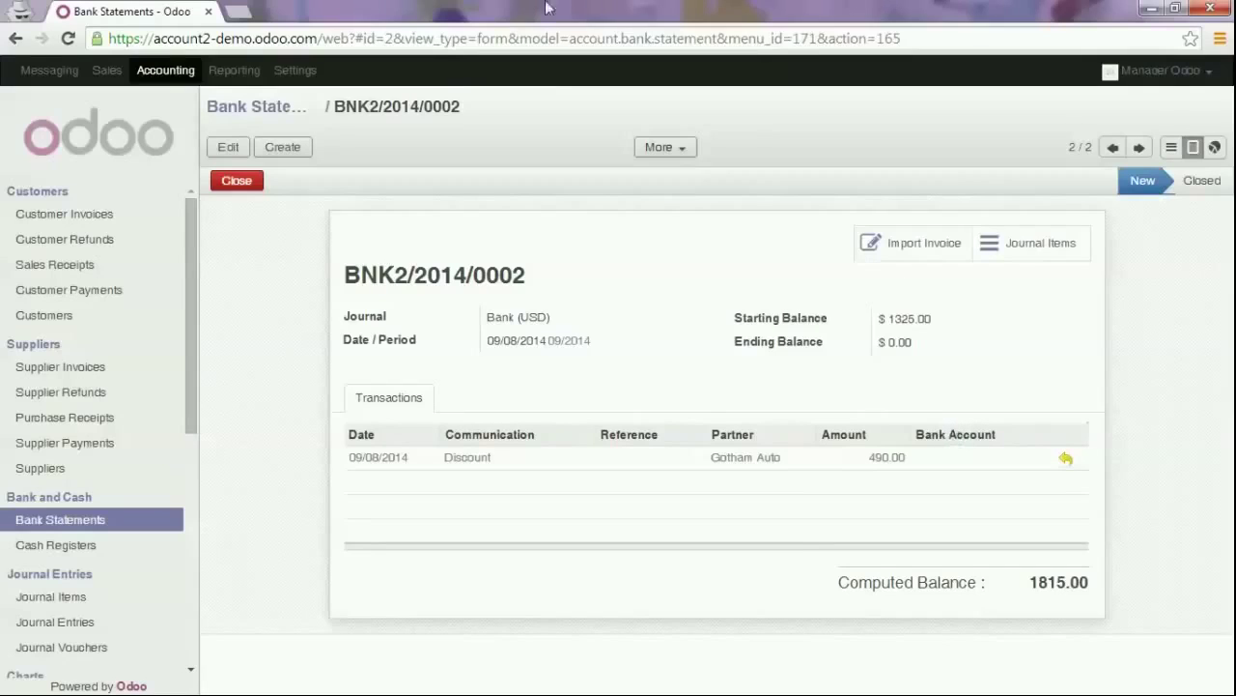
{"action": "left_click", "coordinate": [228, 148]}
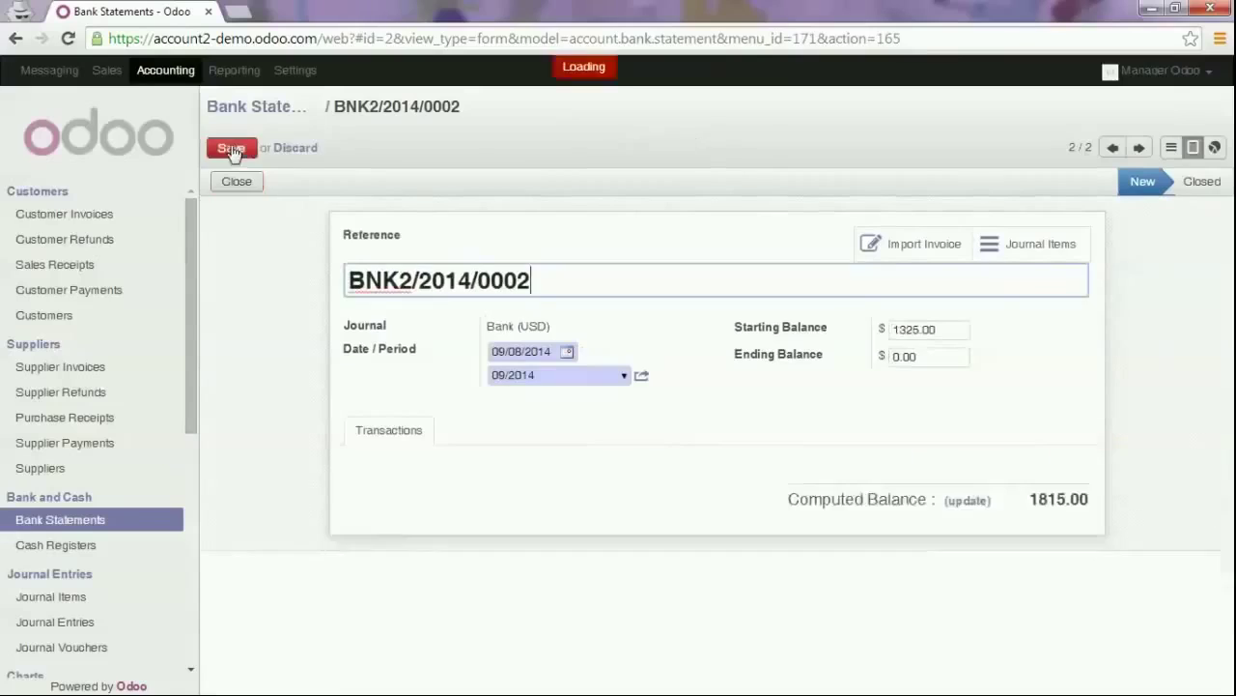
{"action": "left_click", "coordinate": [1043, 246]}
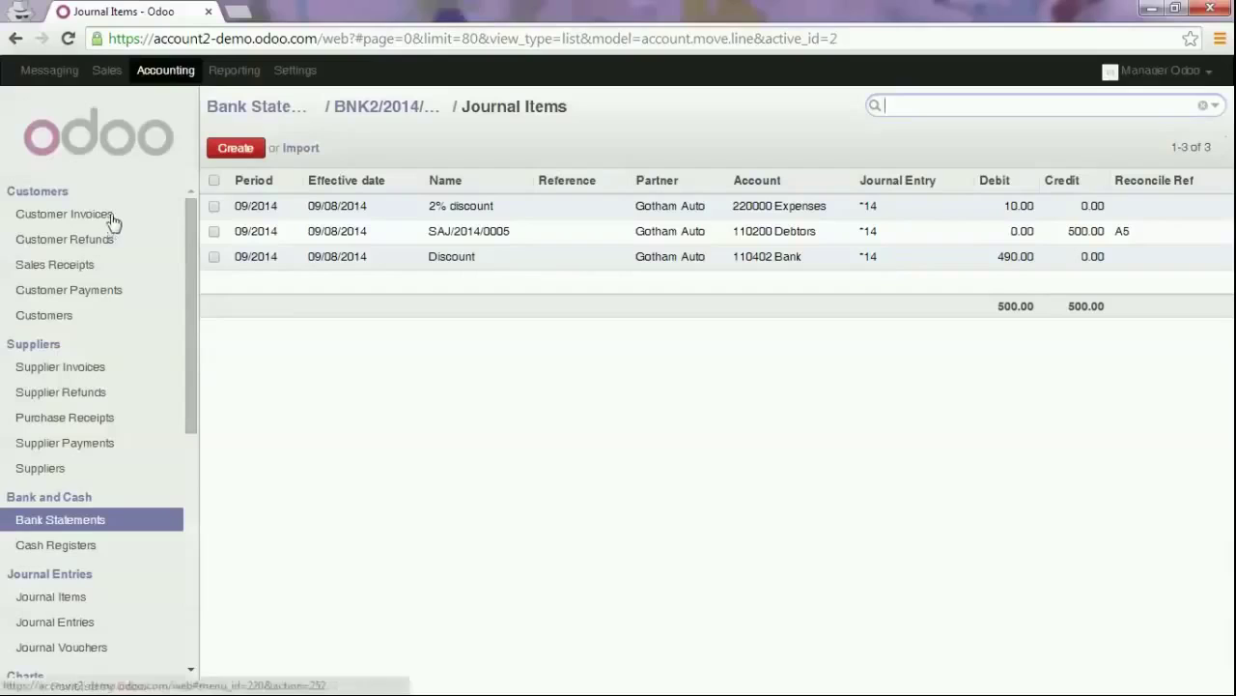
{"action": "left_click", "coordinate": [355, 107]}
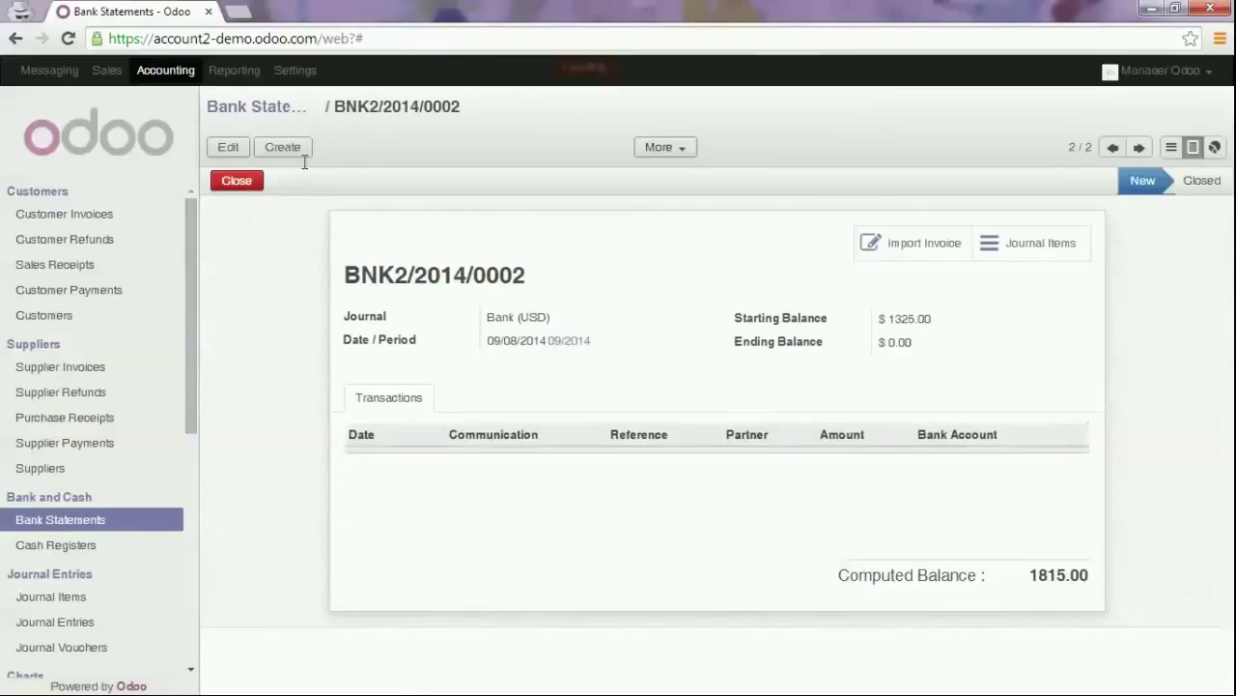
Step: Try to close the bank statement
{"action": "left_click", "coordinate": [235, 183]}
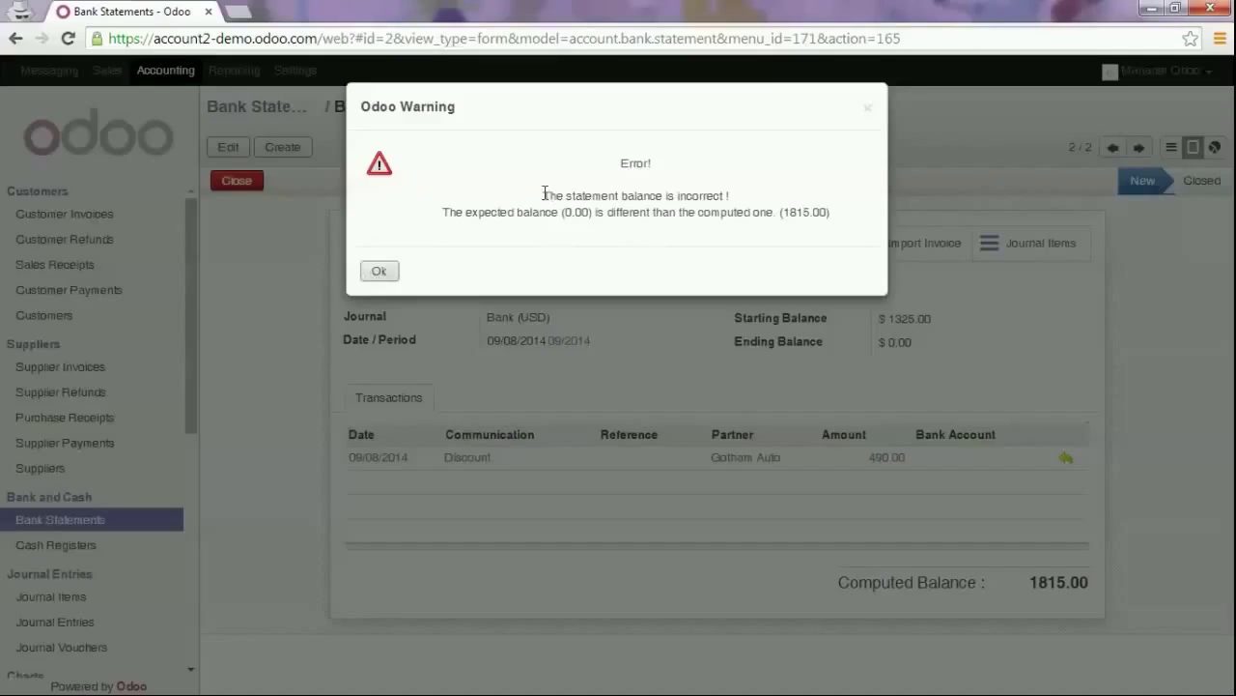
{"action": "left_click_drag", "start_coordinate": [543, 195], "coordinate": [851, 220]}
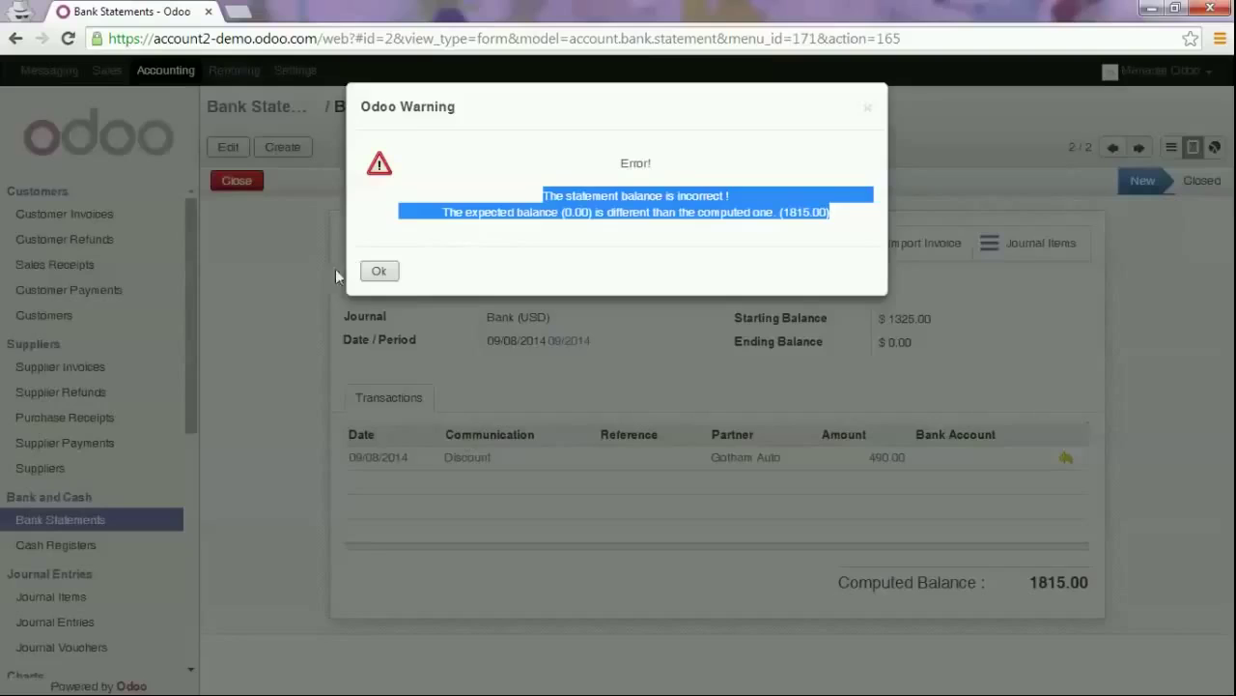
{"action": "left_click", "coordinate": [379, 270]}
Step: Set the bank statement's ending balance to 1815, save it and close the statement
{"action": "left_click", "coordinate": [224, 147]}
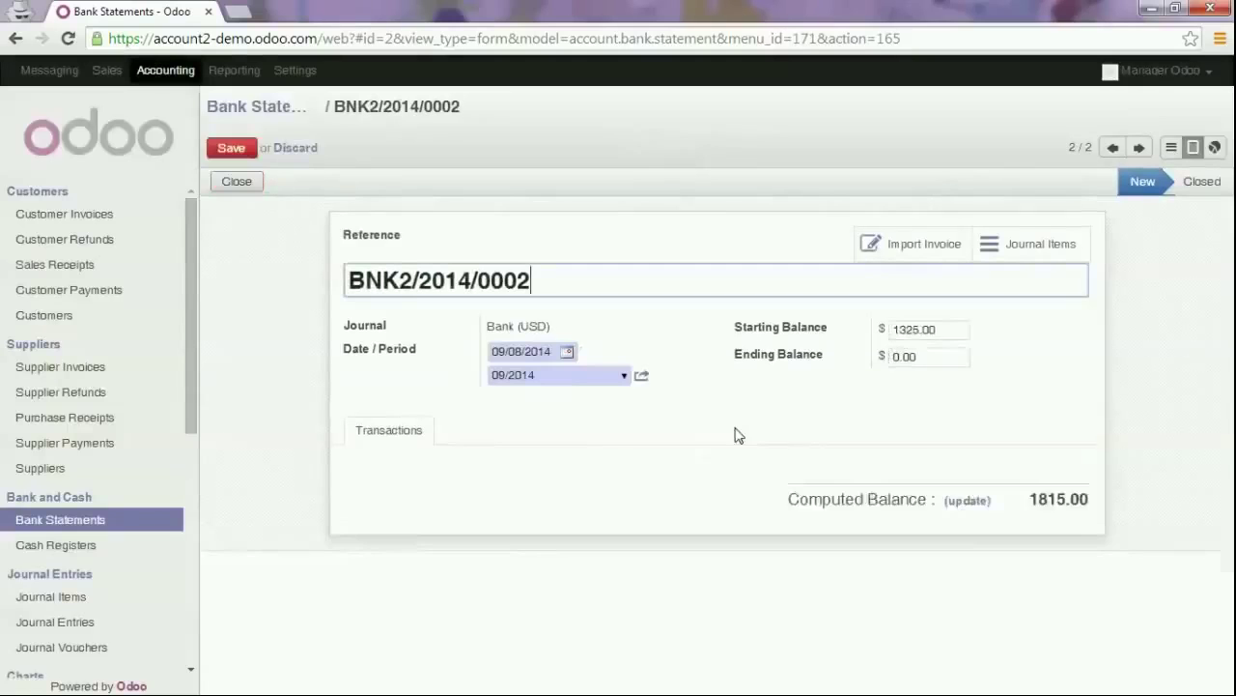
{"action": "left_click_drag", "start_coordinate": [919, 356], "coordinate": [857, 357]}
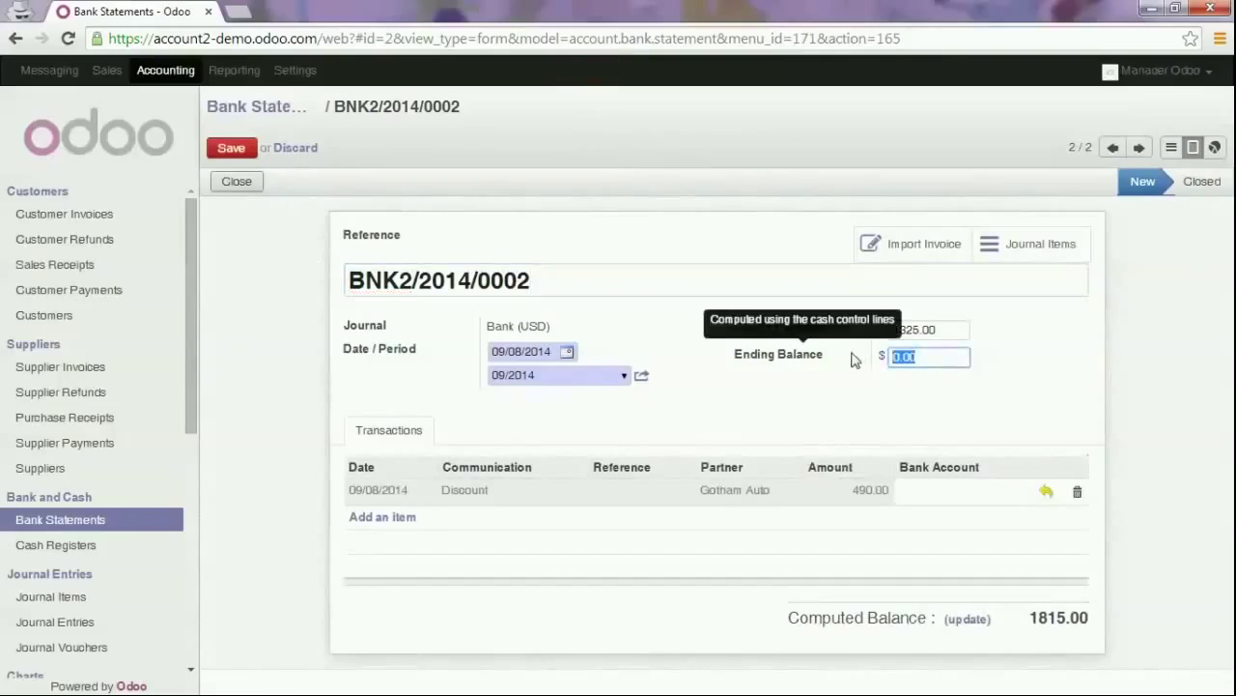
{"action": "type", "text": "1815"}
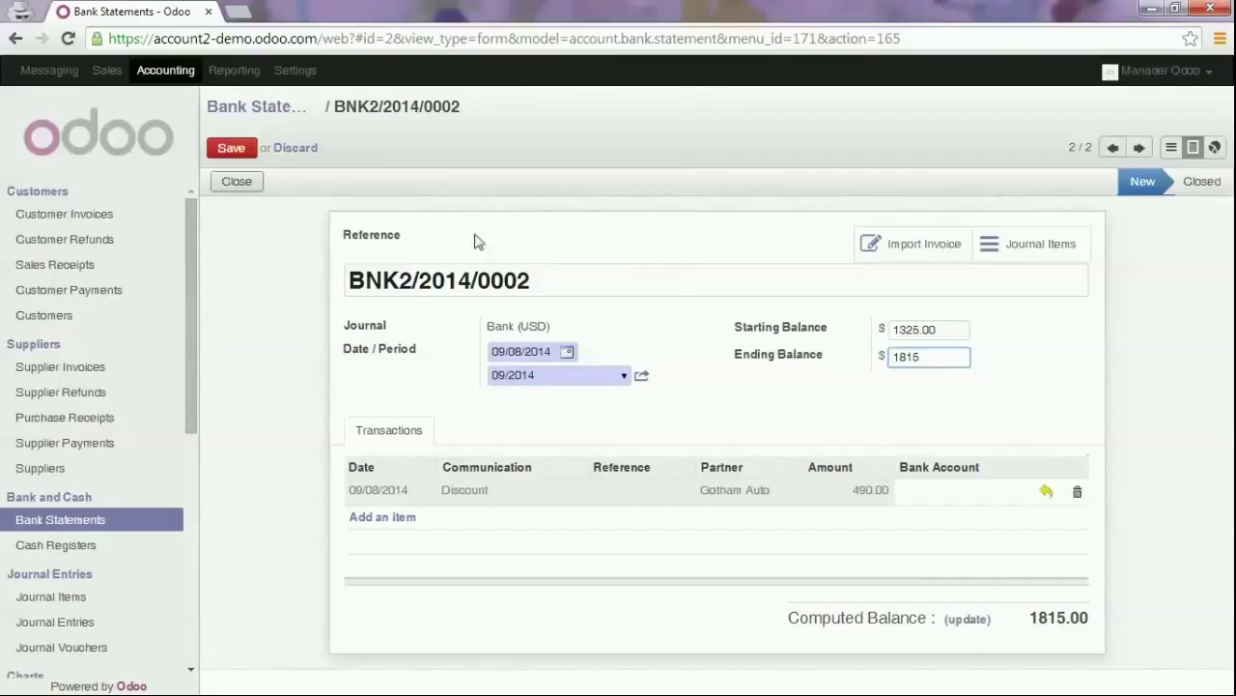
{"action": "left_click", "coordinate": [222, 150]}
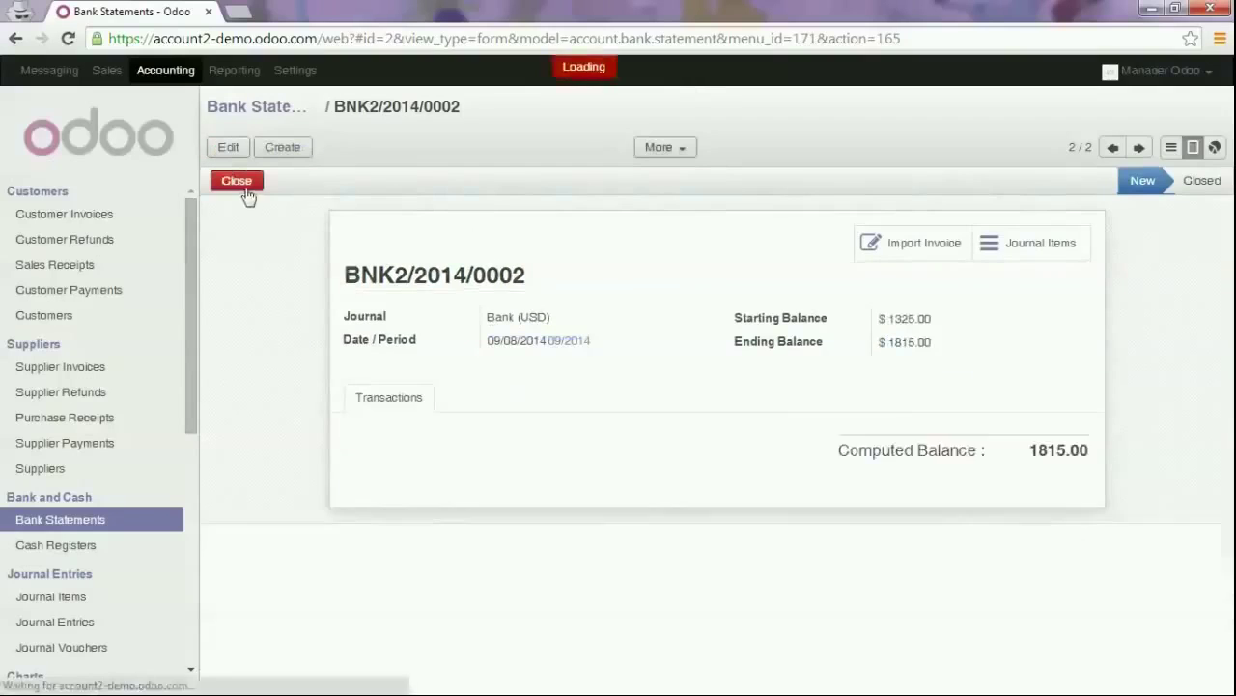
{"action": "left_click", "coordinate": [237, 181]}
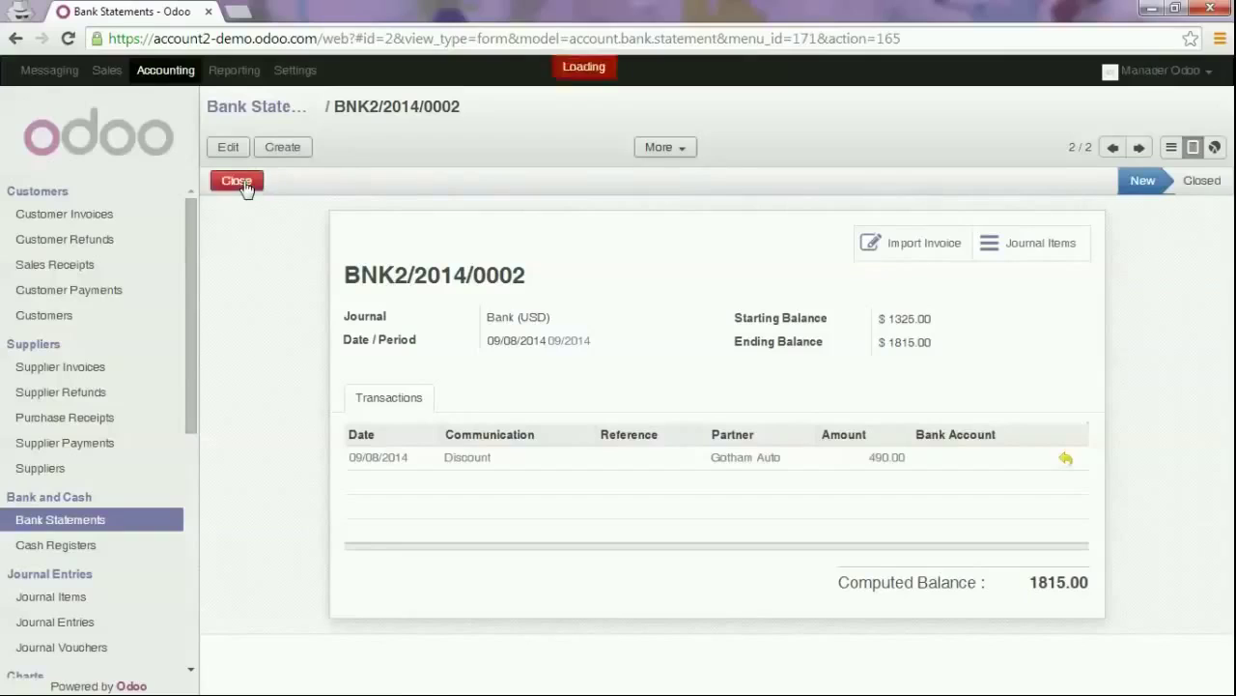
Step: Open customer invoice SAJ/2014/0005 of Gotham Auto and examine the details of its payment line
{"action": "left_click", "coordinate": [90, 214]}
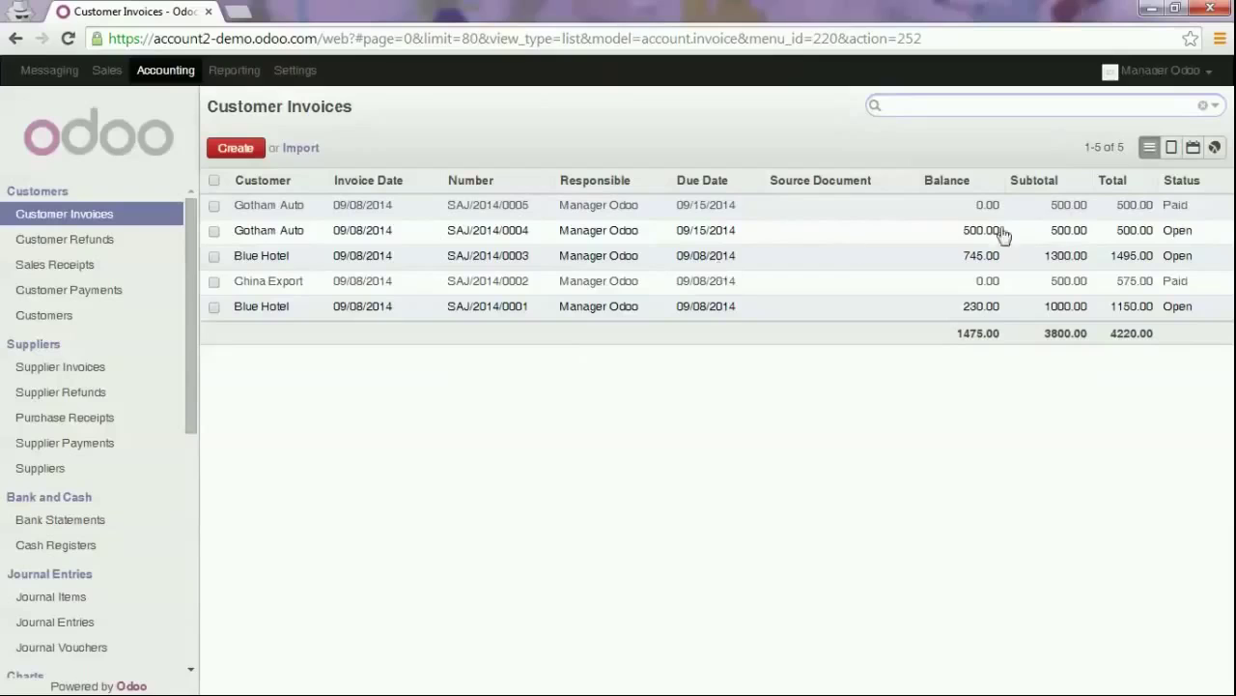
{"action": "left_click", "coordinate": [1179, 209]}
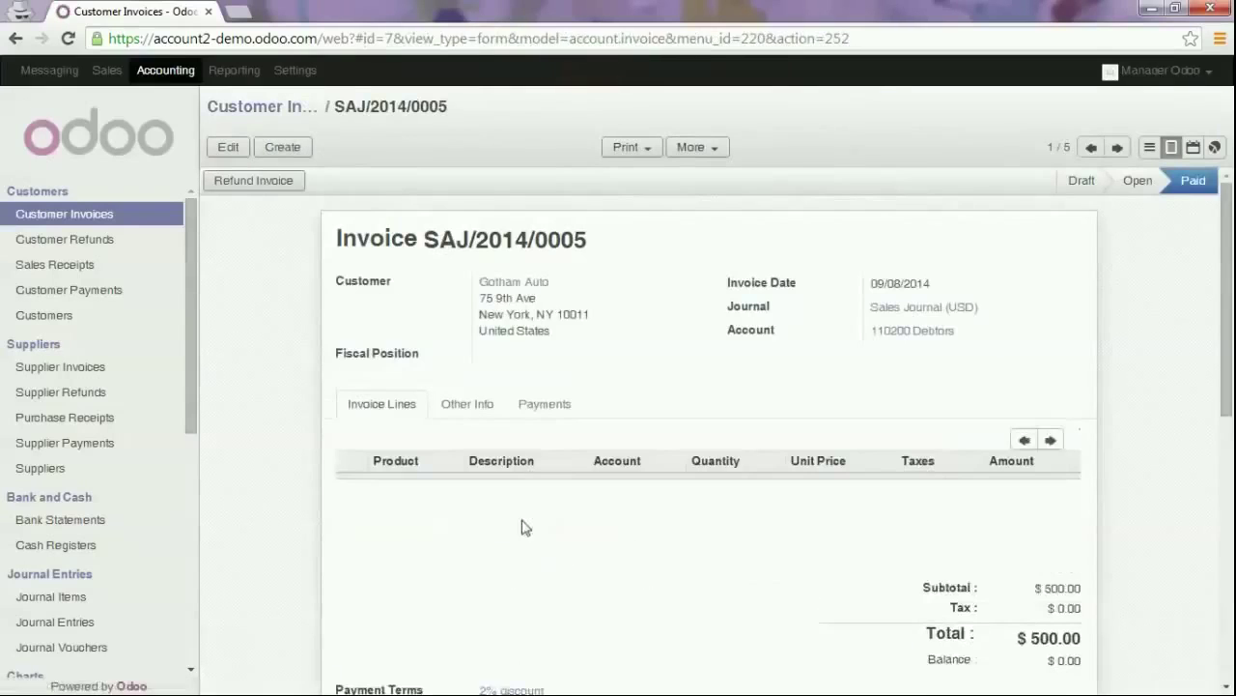
{"action": "left_click", "coordinate": [545, 406]}
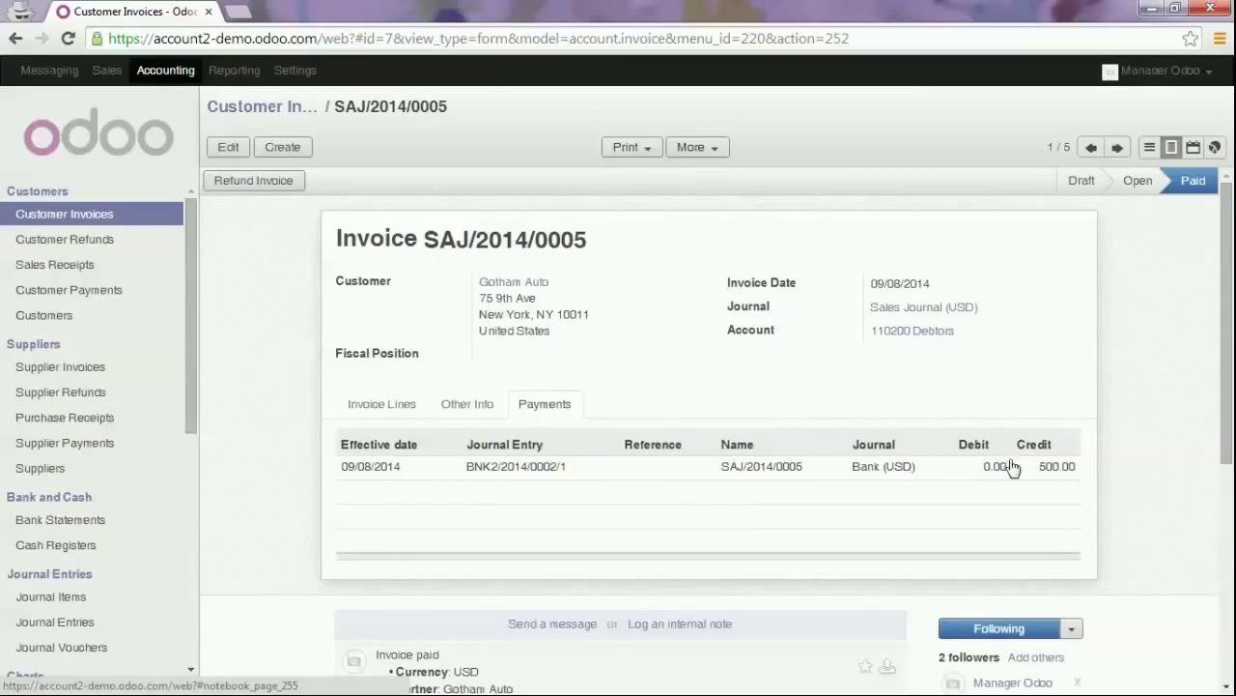
{"action": "left_click", "coordinate": [477, 473]}
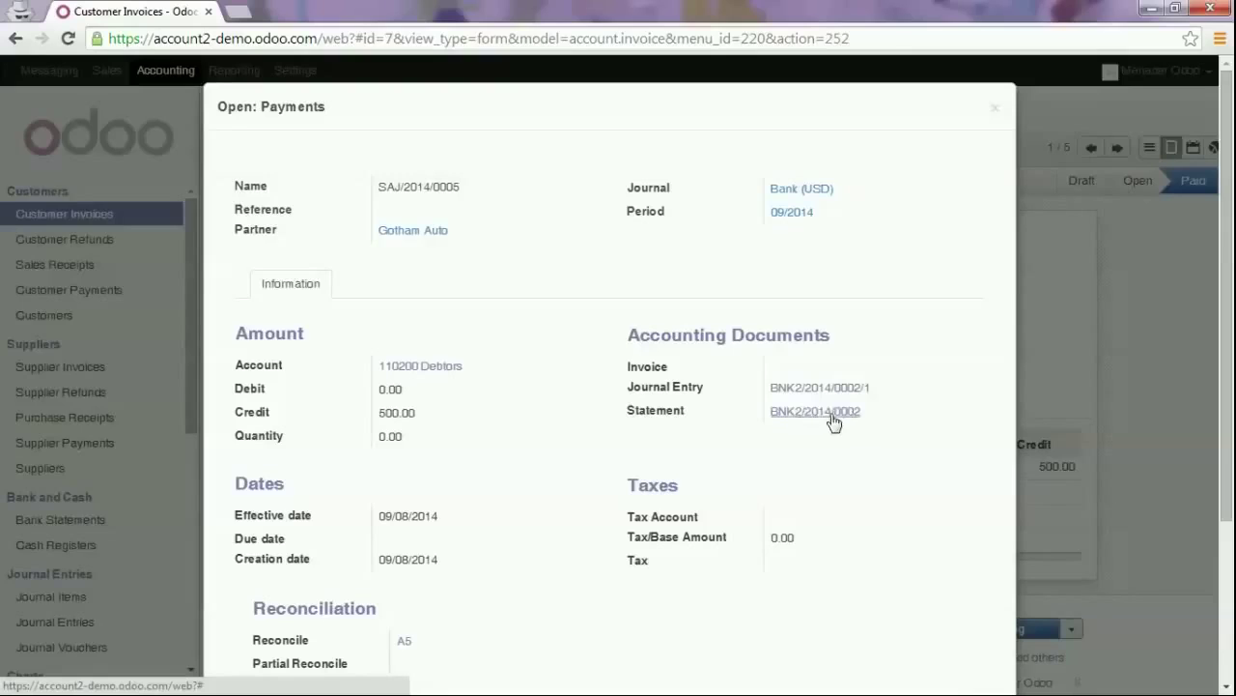
{"action": "left_click", "coordinate": [994, 113]}
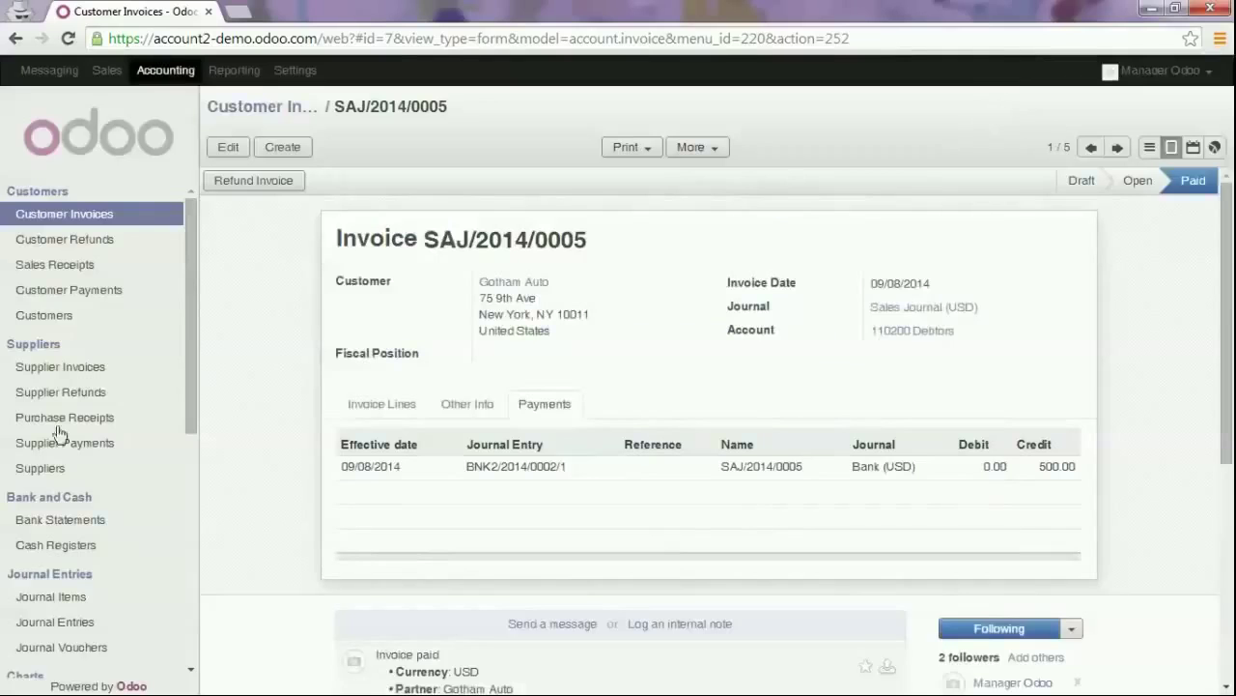
Step: Open journal entry BNK2/2014/0002/1 from the list of journal entries to check its postings
{"action": "left_click", "coordinate": [60, 624]}
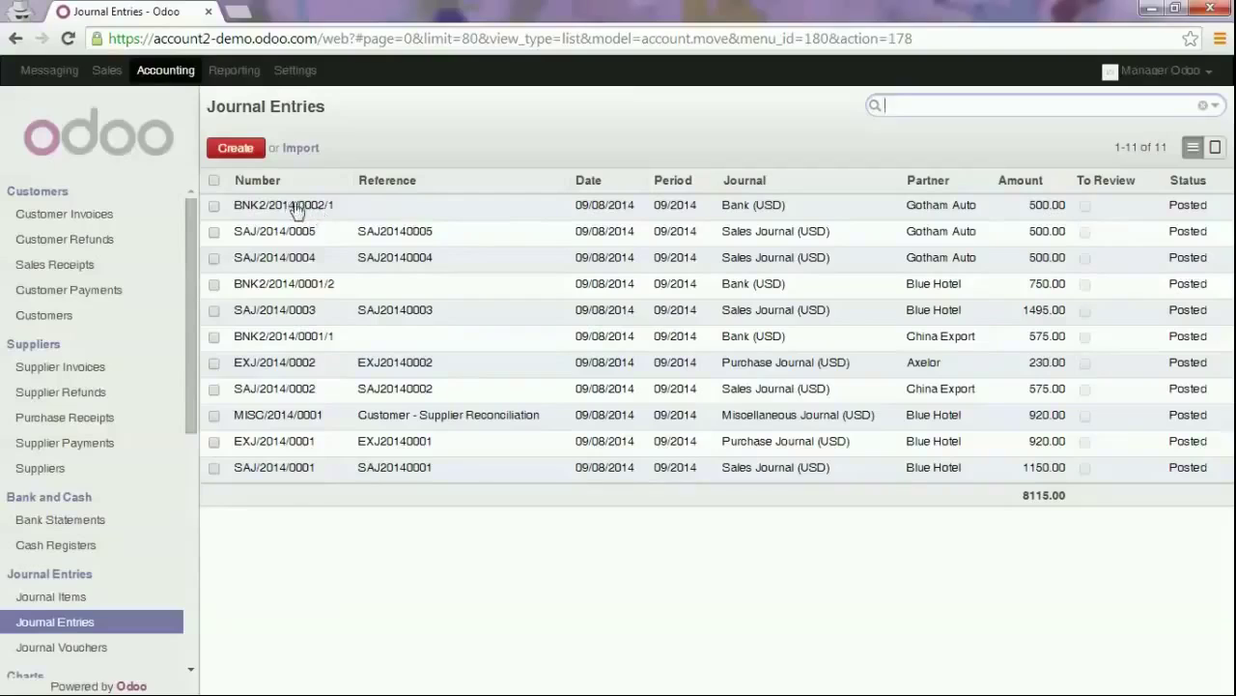
{"action": "left_click", "coordinate": [674, 207]}
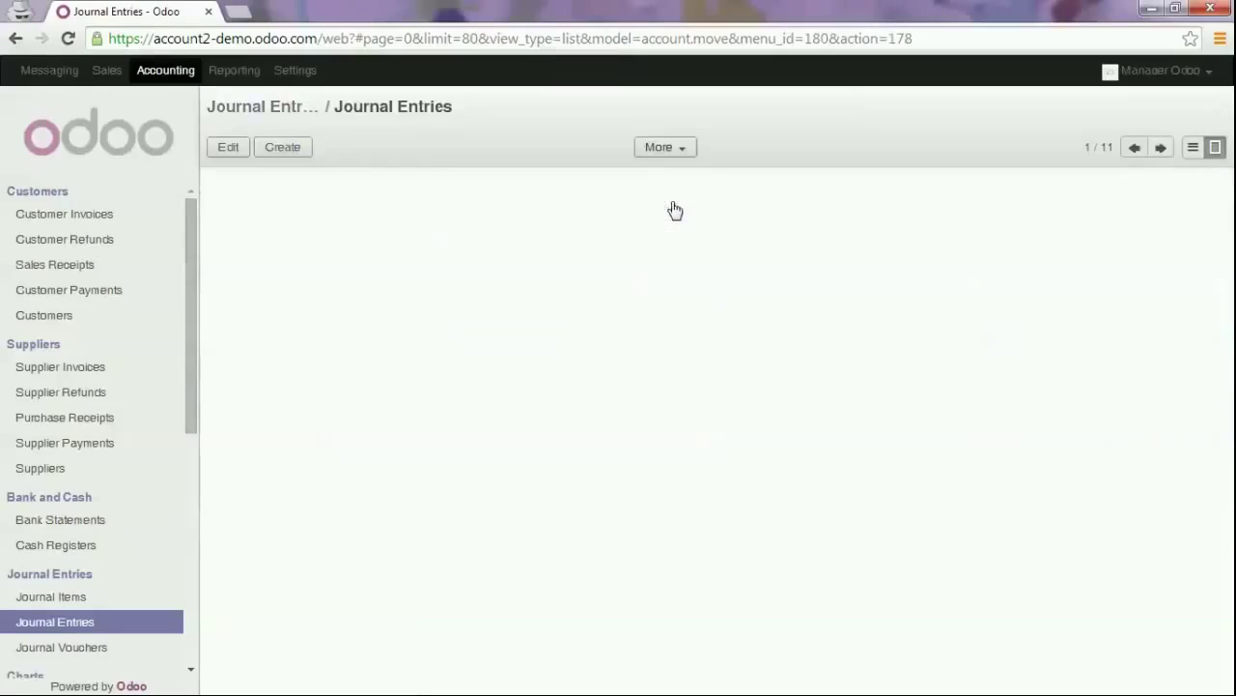